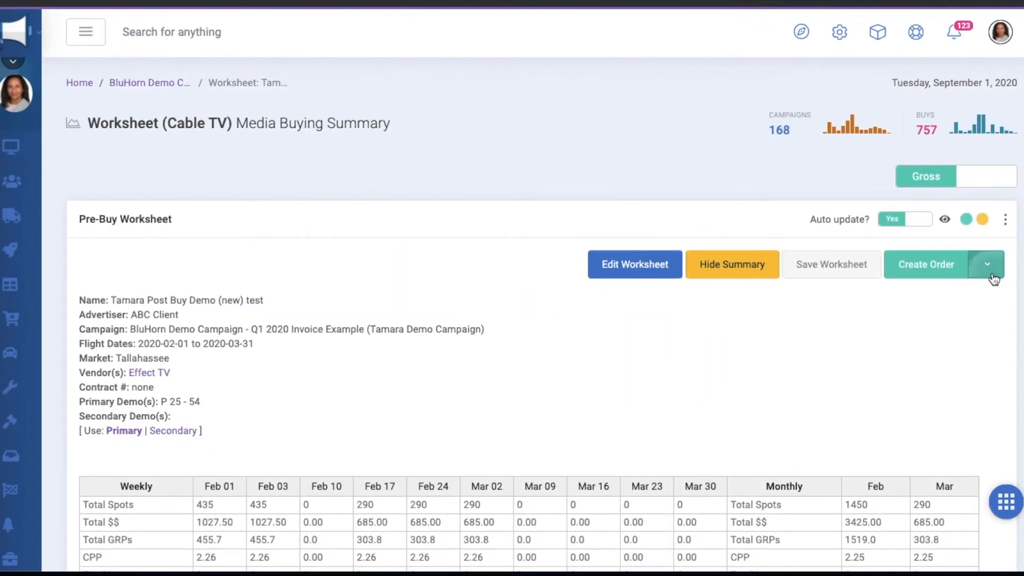
Step: Open invoice uploading for the current Cable TV worksheet and start adding an invoice
{"action": "left_click", "coordinate": [988, 264]}
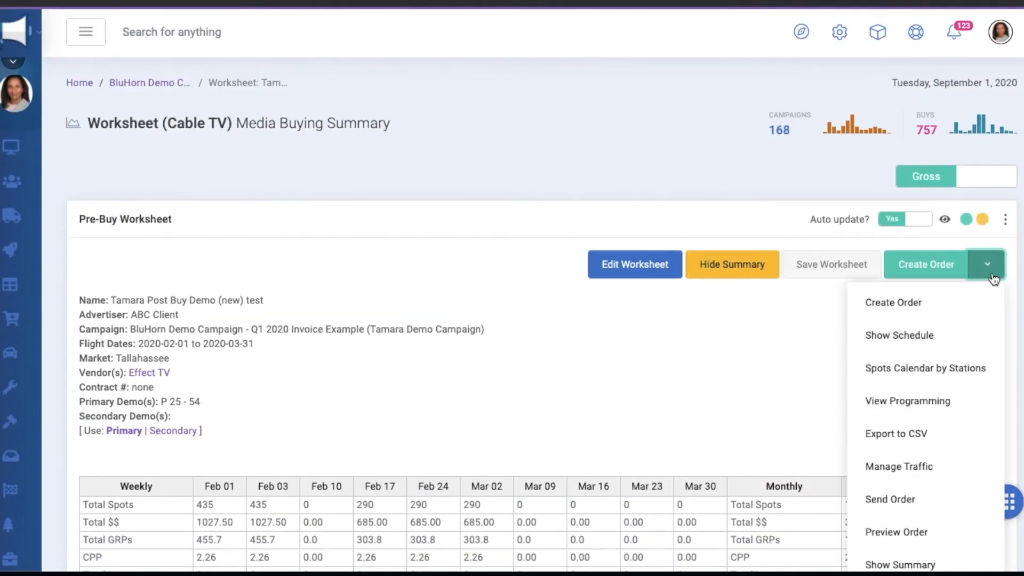
{"action": "scroll", "coordinate": [949, 469], "scroll_direction": "down", "scroll_amount": 12}
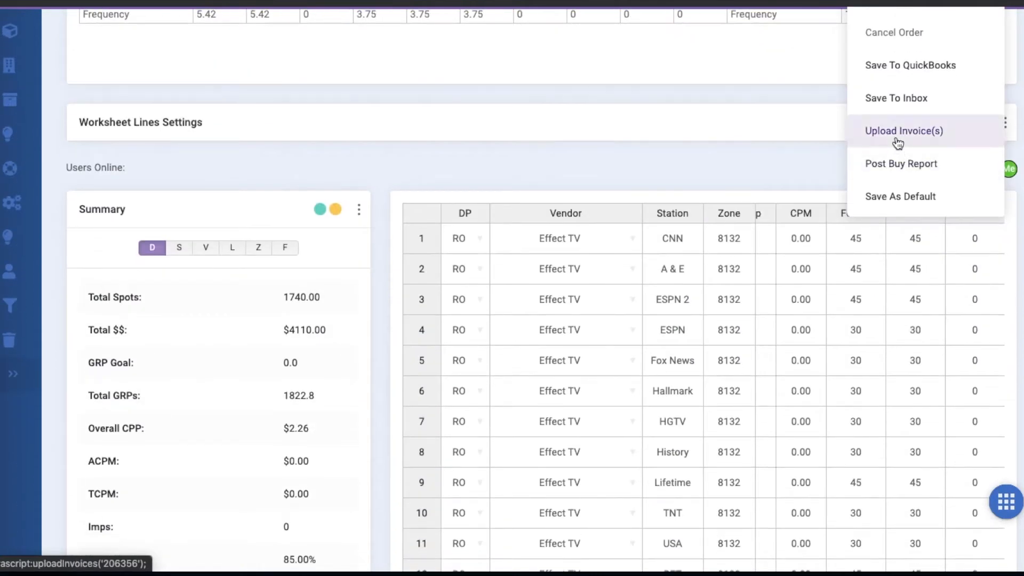
{"action": "left_click", "coordinate": [896, 132]}
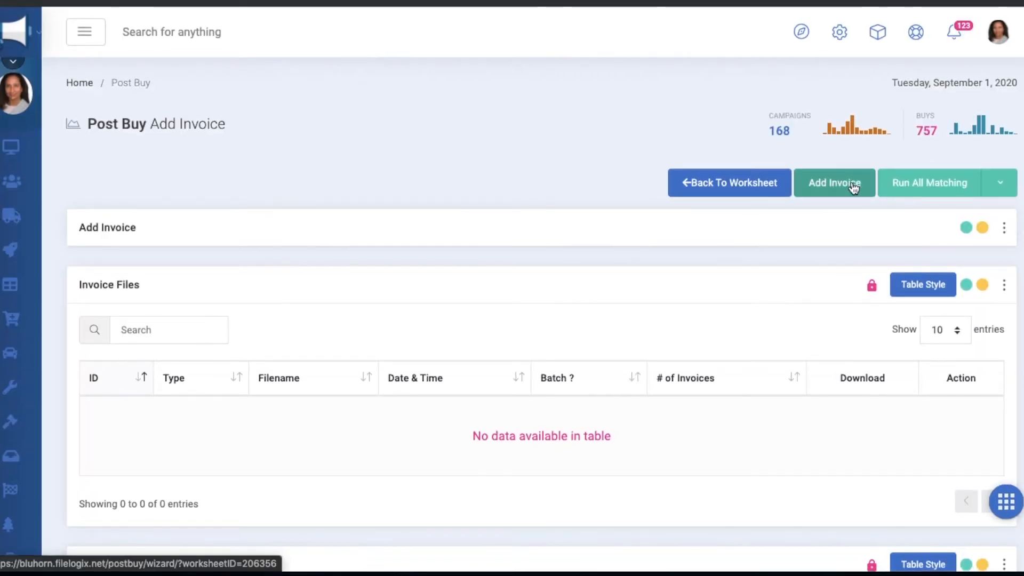
{"action": "left_click", "coordinate": [851, 184]}
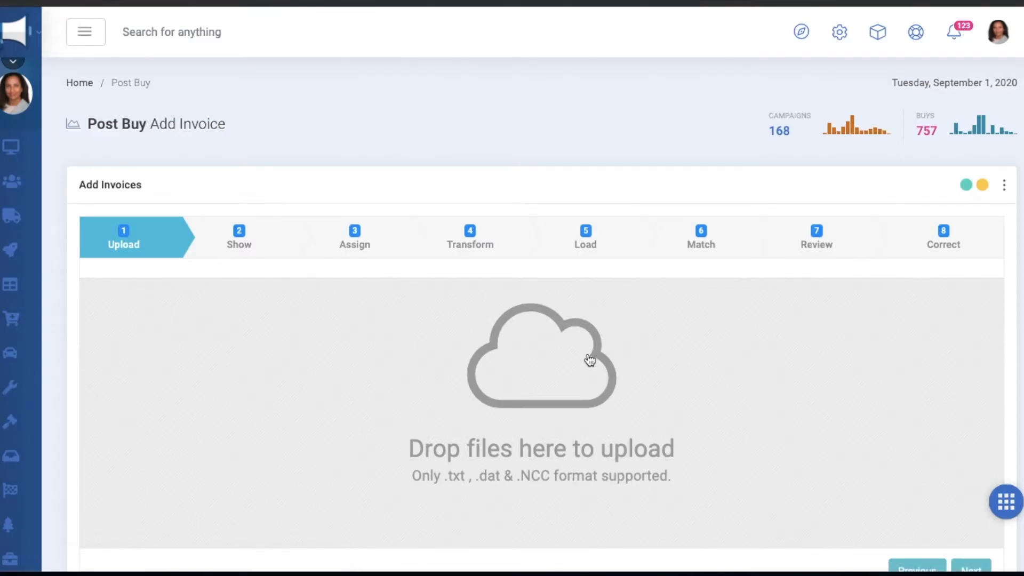
Step: Upload the invoice file POSTBUYDEMOexpInvoice1 and advance to the Show stage to review the Invoice Files and Open Invoices tables
{"action": "left_click", "coordinate": [564, 379]}
{"action": "double_click", "coordinate": [255, 39]}
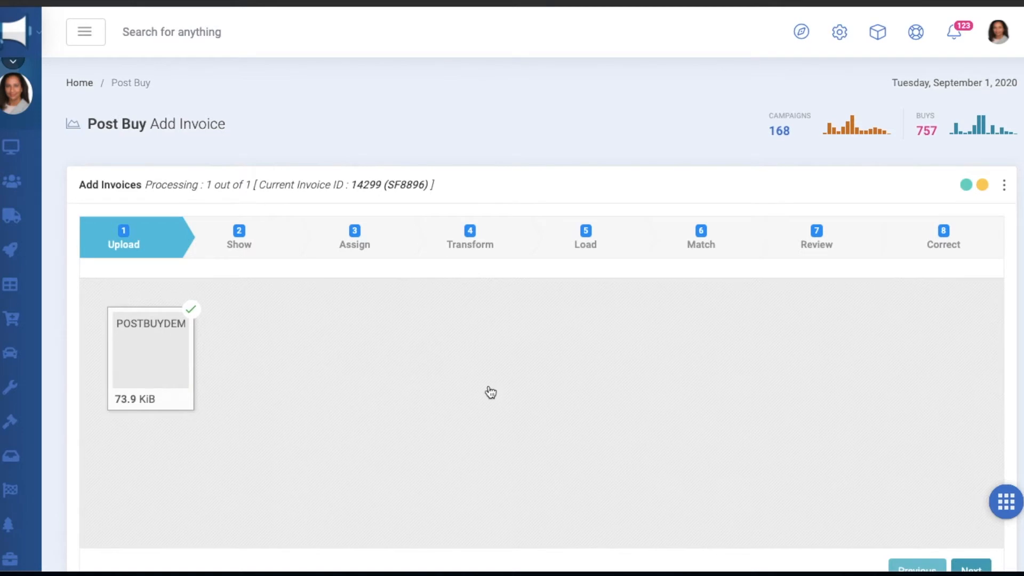
{"action": "scroll", "coordinate": [490, 393], "scroll_direction": "down", "scroll_amount": 2}
{"action": "left_click", "coordinate": [971, 467]}
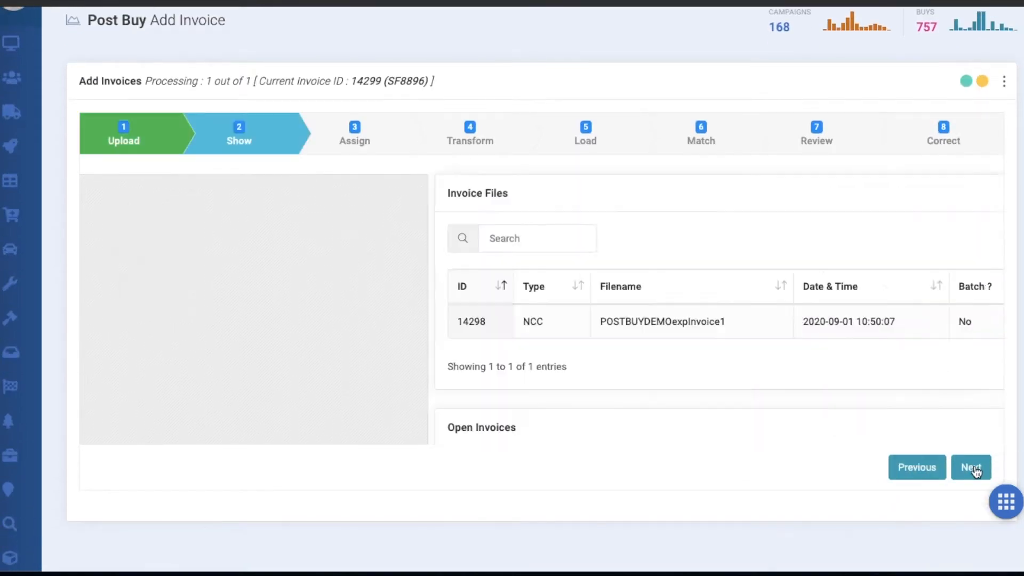
{"action": "scroll", "coordinate": [975, 472], "scroll_direction": "down", "scroll_amount": 4}
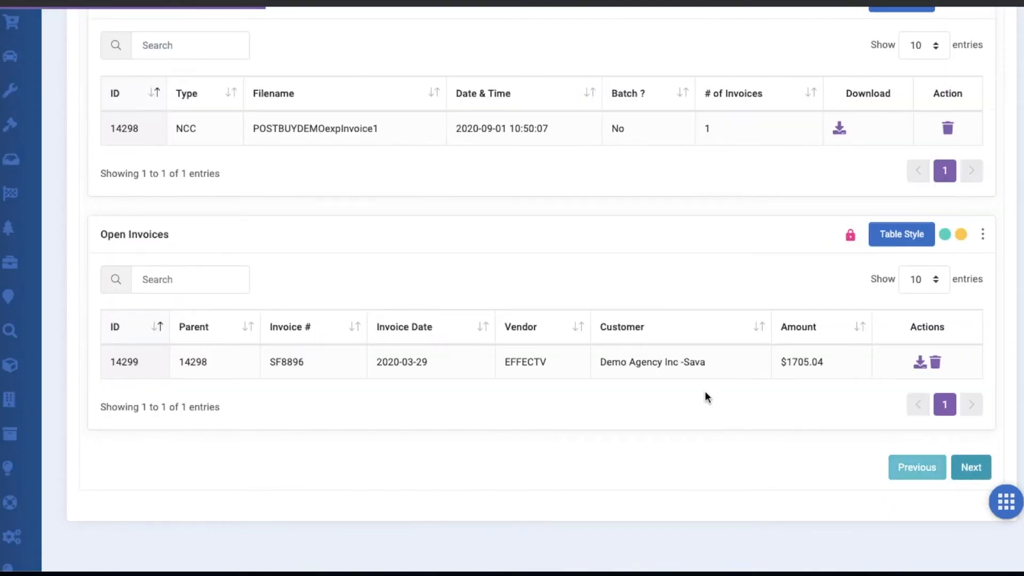
{"action": "scroll", "coordinate": [705, 394], "scroll_direction": "up", "scroll_amount": 2}
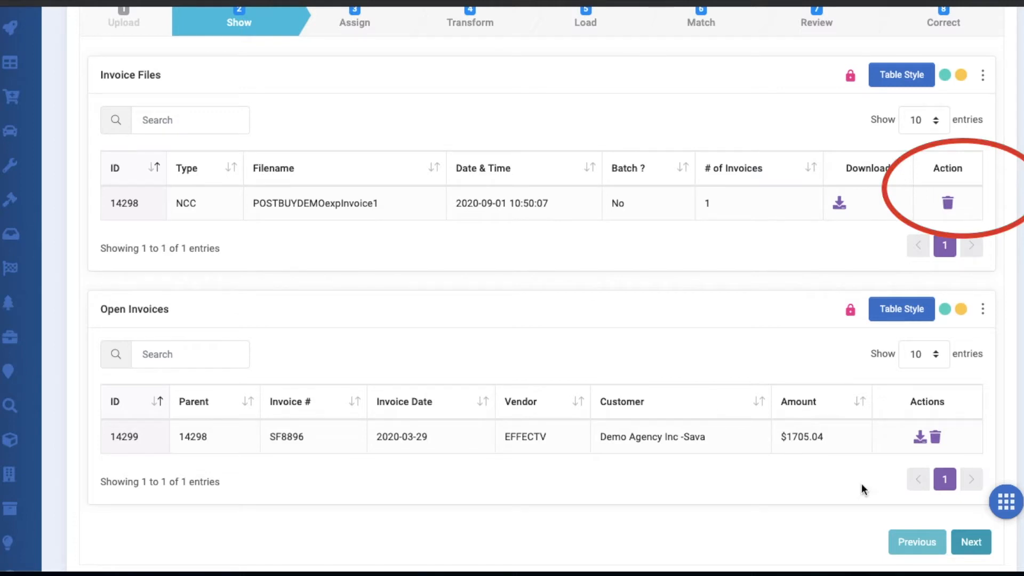
Step: Continue to the Assign stage and examine the text in the invoice file preview
{"action": "left_click", "coordinate": [964, 544]}
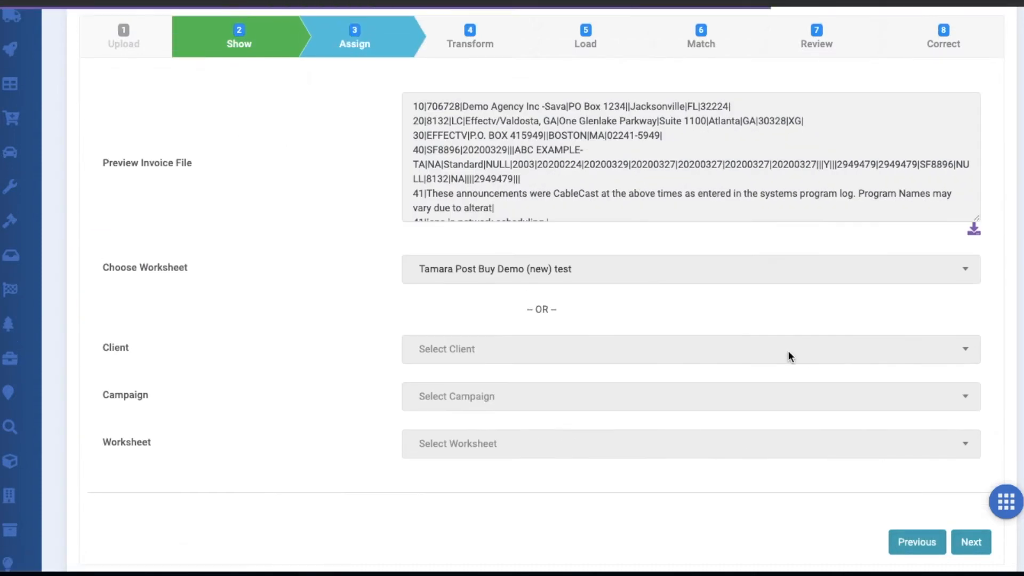
{"action": "left_click_drag", "start_coordinate": [415, 106], "coordinate": [588, 228]}
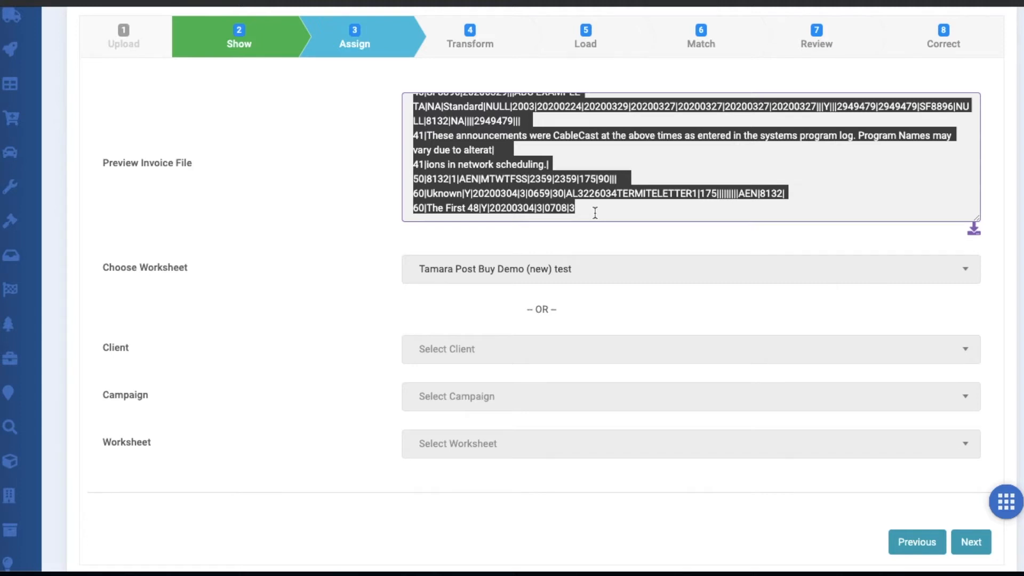
{"action": "left_click", "coordinate": [595, 213]}
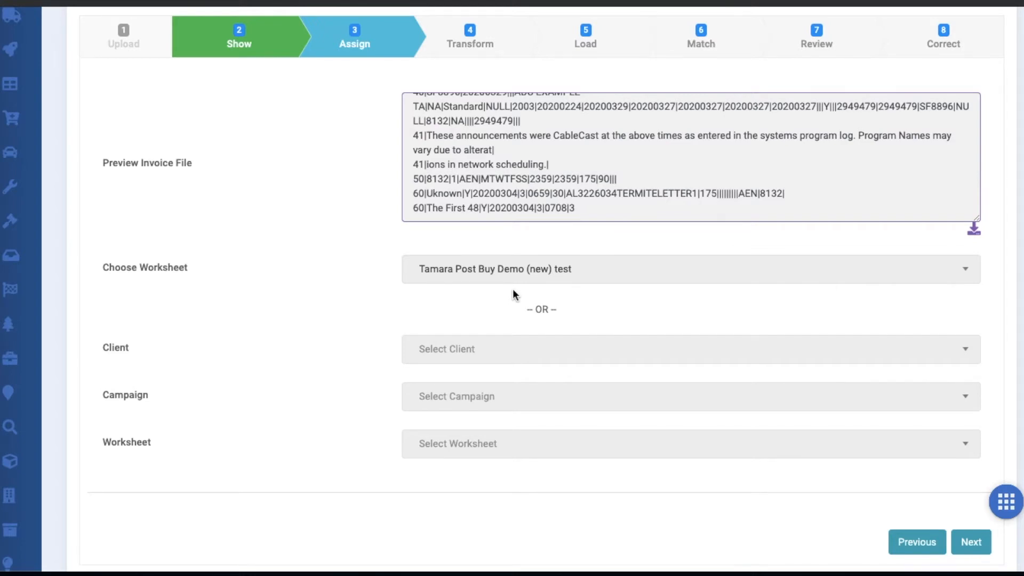
Step: Look at the Add Invoice option under Post Buy and the Client, Campaign and Worksheet assignment fields
{"action": "scroll", "coordinate": [513, 295], "scroll_direction": "up", "scroll_amount": 4}
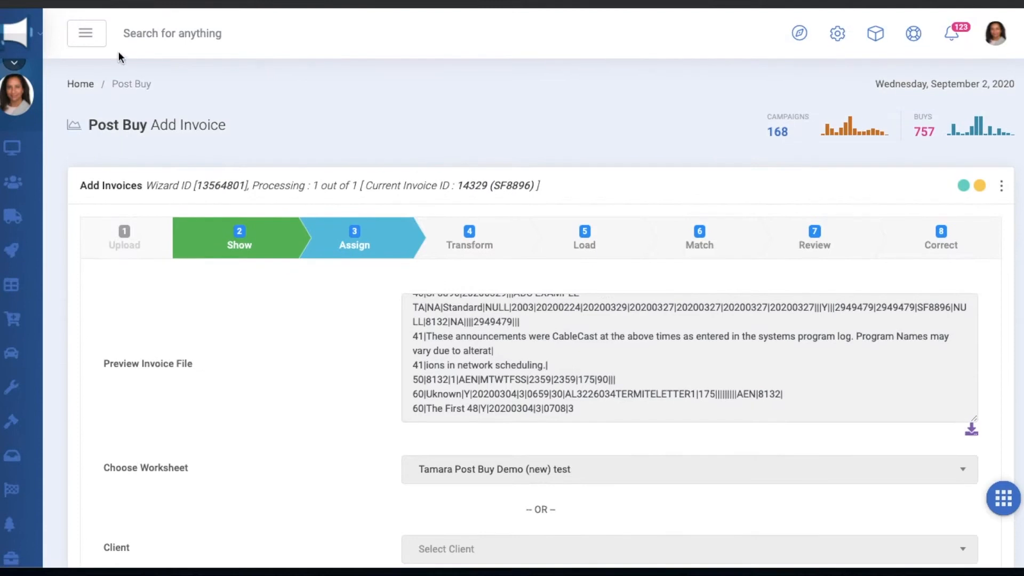
{"action": "mouse_move", "coordinate": [86, 35]}
{"action": "left_click", "coordinate": [87, 64]}
{"action": "scroll", "coordinate": [101, 286], "scroll_direction": "down", "scroll_amount": 5}
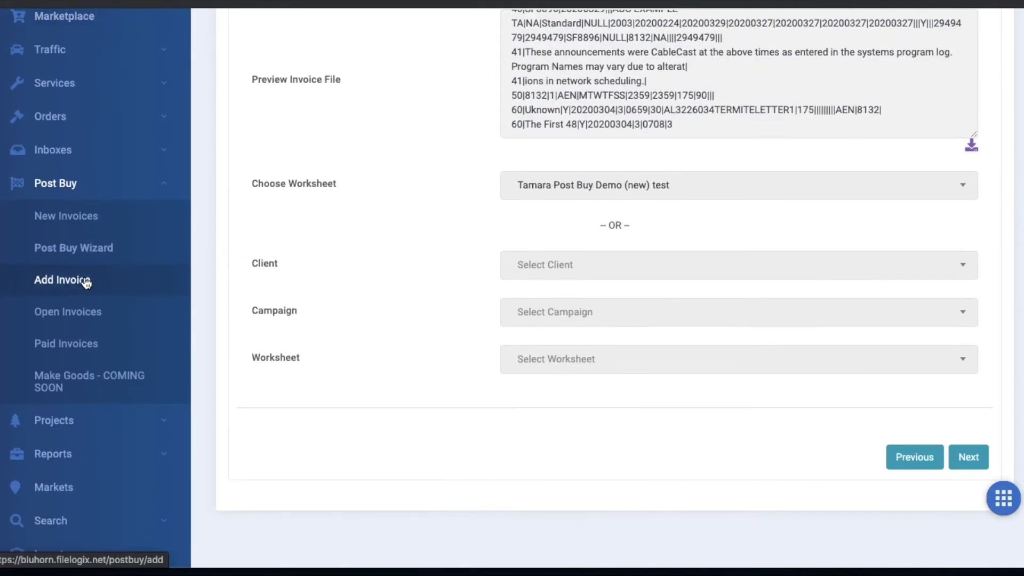
{"action": "left_click_drag", "start_coordinate": [251, 262], "coordinate": [320, 352]}
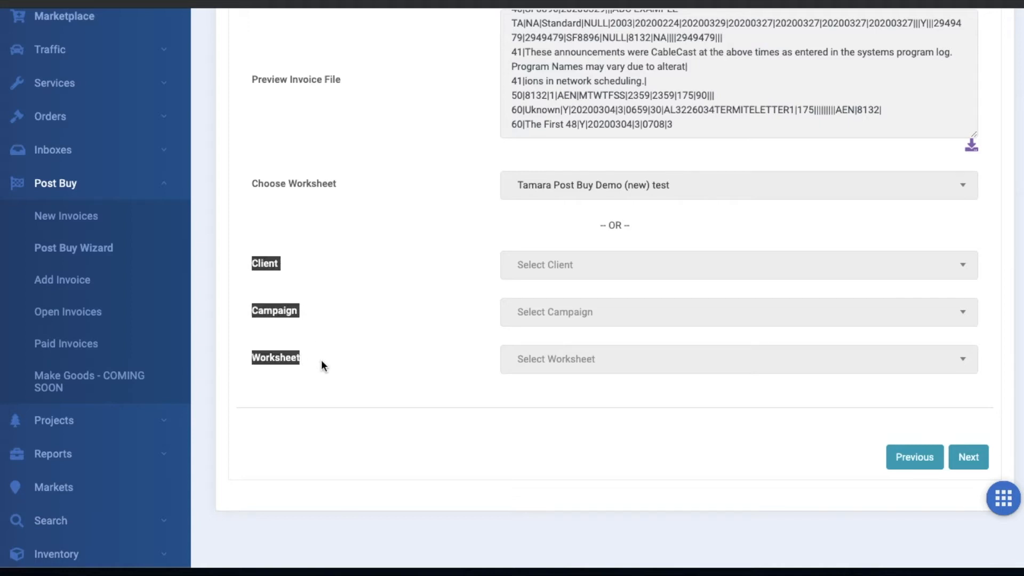
{"action": "left_click", "coordinate": [148, 186]}
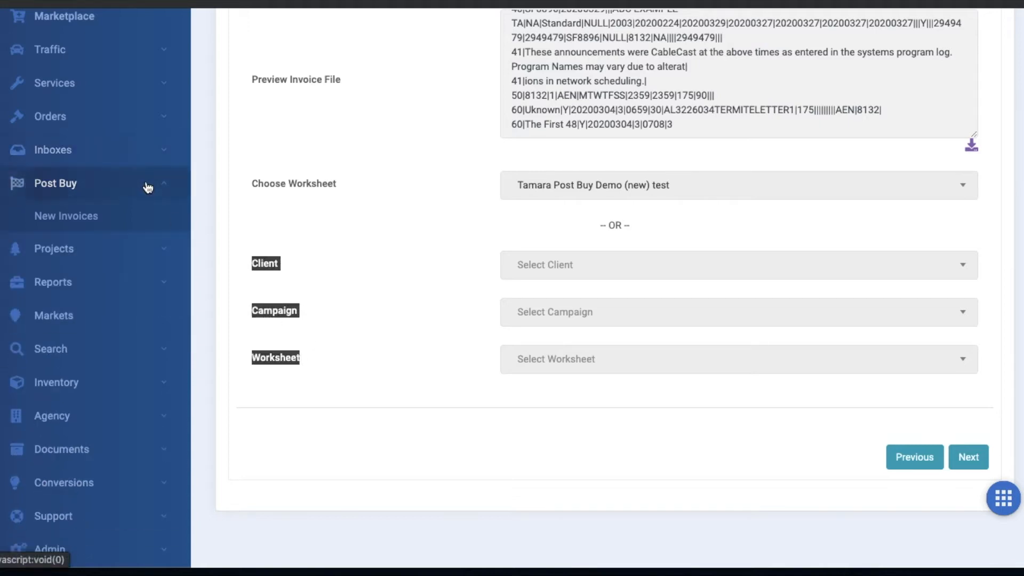
{"action": "scroll", "coordinate": [208, 184], "scroll_direction": "up", "scroll_amount": 5}
{"action": "left_click", "coordinate": [234, 34]}
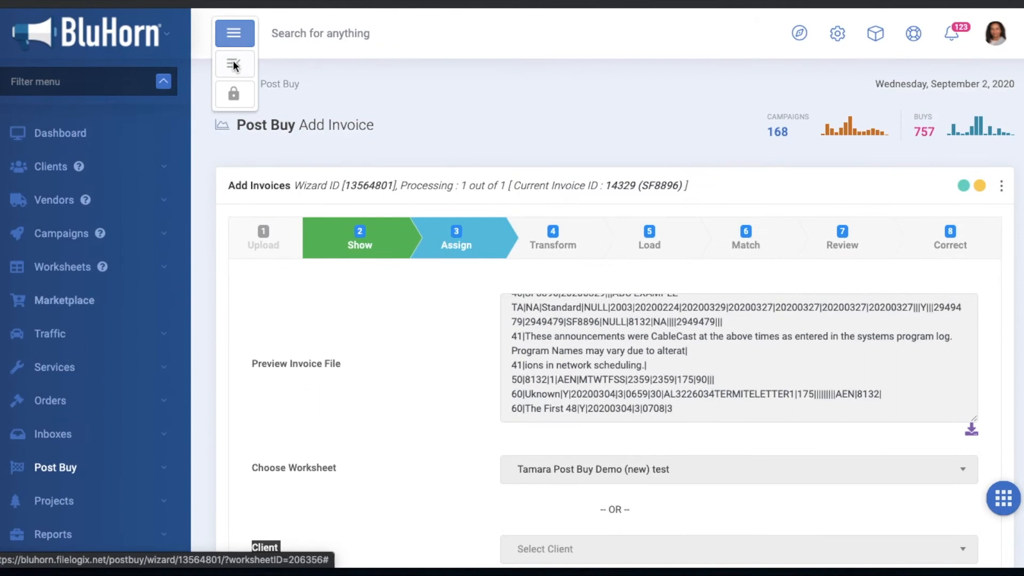
{"action": "left_click", "coordinate": [235, 65]}
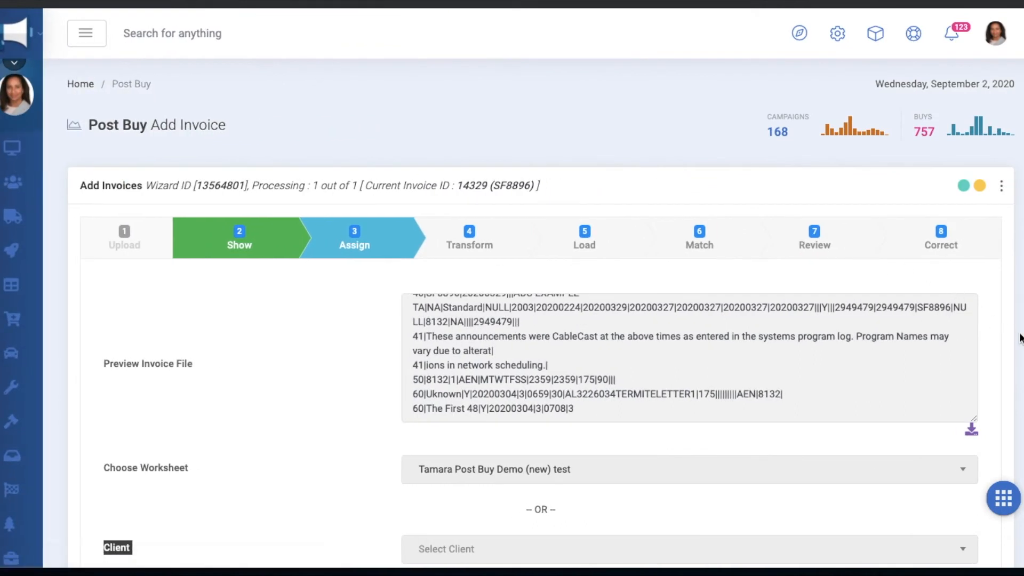
{"action": "scroll", "coordinate": [1020, 337], "scroll_direction": "down", "scroll_amount": 2}
{"action": "scroll", "coordinate": [1020, 337], "scroll_direction": "down", "scroll_amount": 2}
{"action": "left_click", "coordinate": [515, 293]}
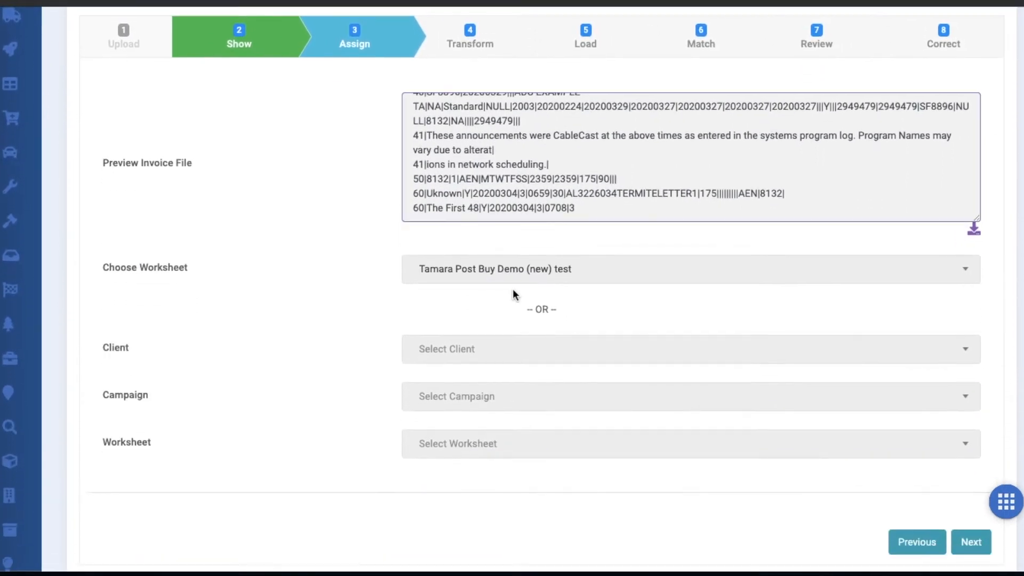
Step: Keep the preselected worksheet for the invoice and continue to the Transform stage's Agency References & Lookup table
{"action": "left_click", "coordinate": [984, 555]}
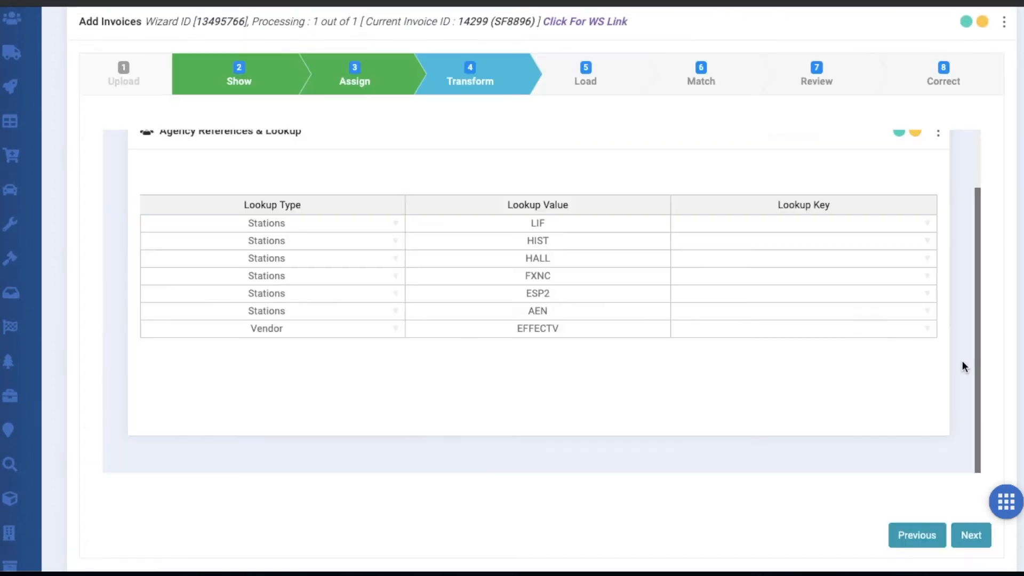
{"action": "scroll", "coordinate": [962, 361], "scroll_direction": "up", "scroll_amount": 2}
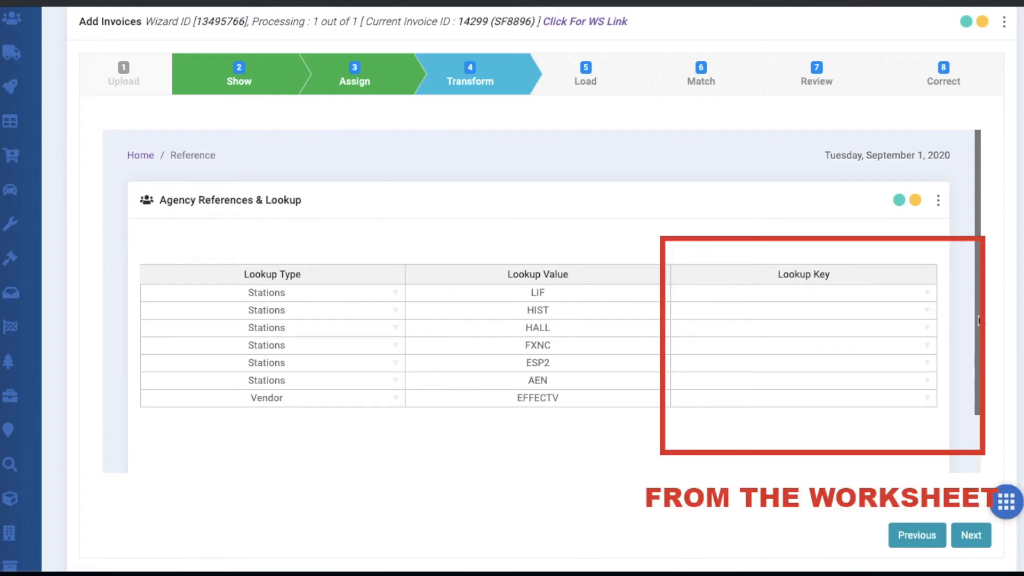
{"action": "scroll", "coordinate": [978, 320], "scroll_direction": "down", "scroll_amount": 2}
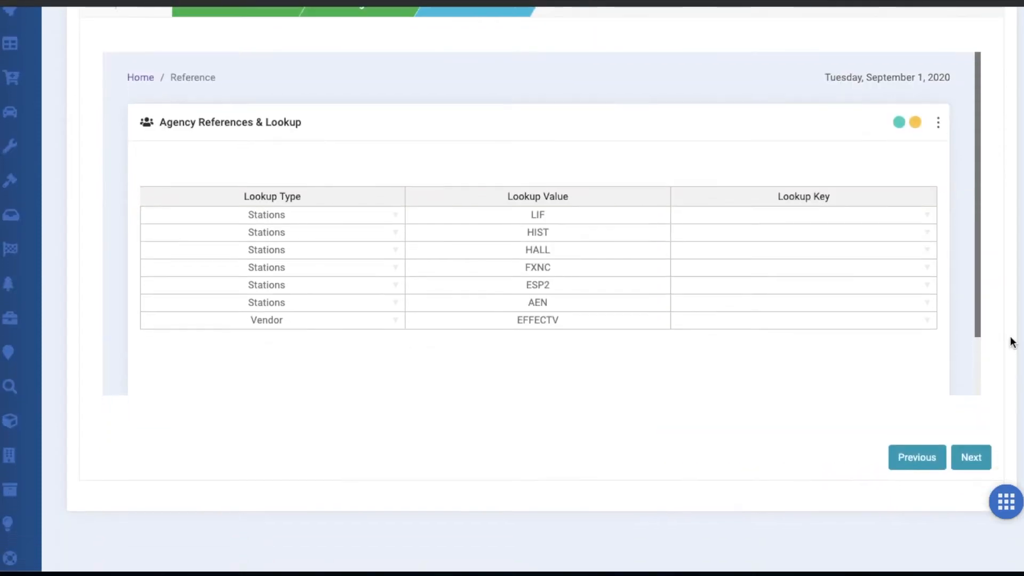
Step: Set the lookup key of station LIF to Lifetime and of station HIST to History
{"action": "left_click", "coordinate": [925, 215]}
{"action": "type", "text": "life"}
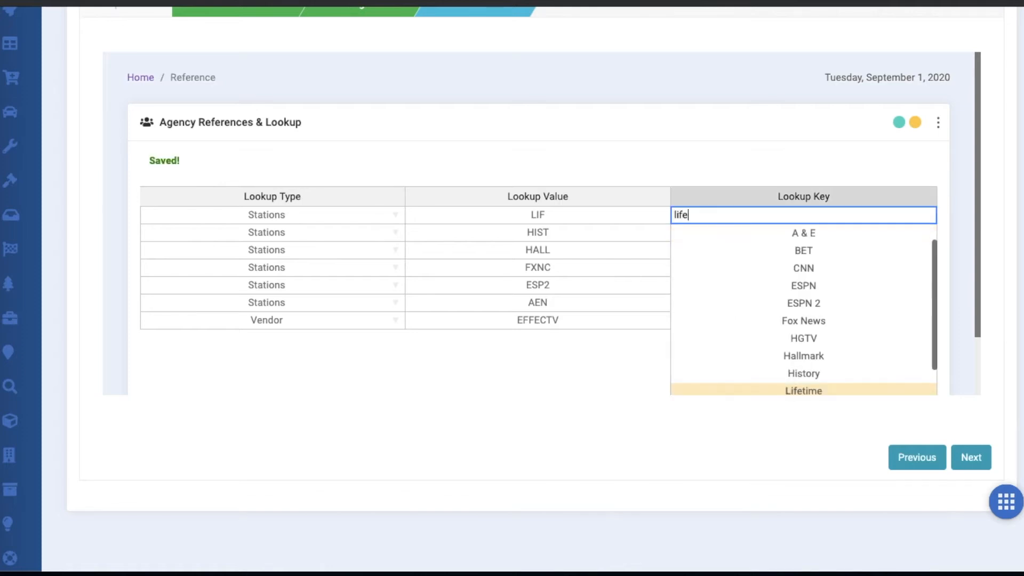
{"action": "left_click", "coordinate": [811, 390]}
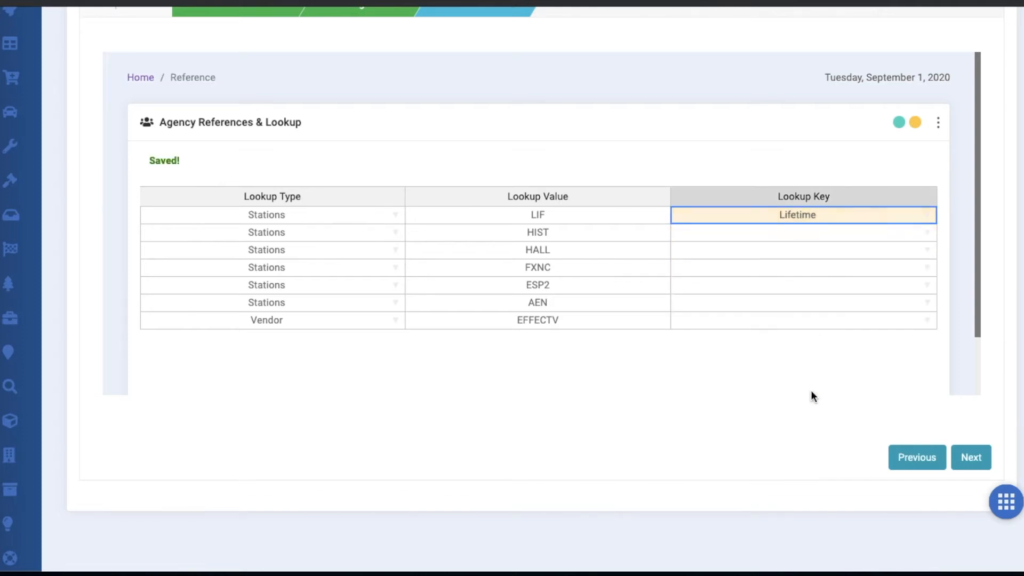
{"action": "left_click", "coordinate": [907, 233]}
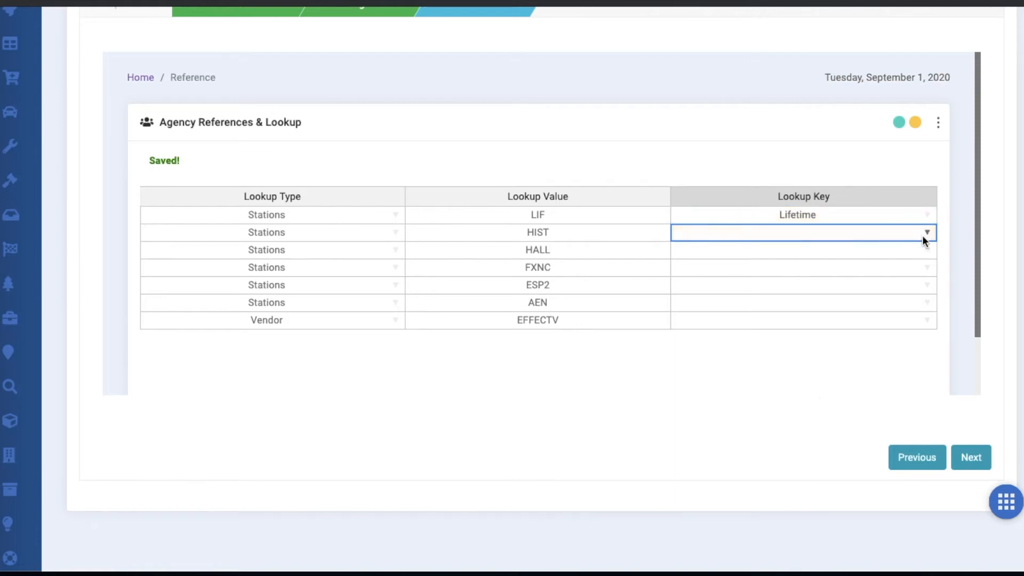
{"action": "left_click", "coordinate": [927, 233]}
{"action": "type", "text": "hist"}
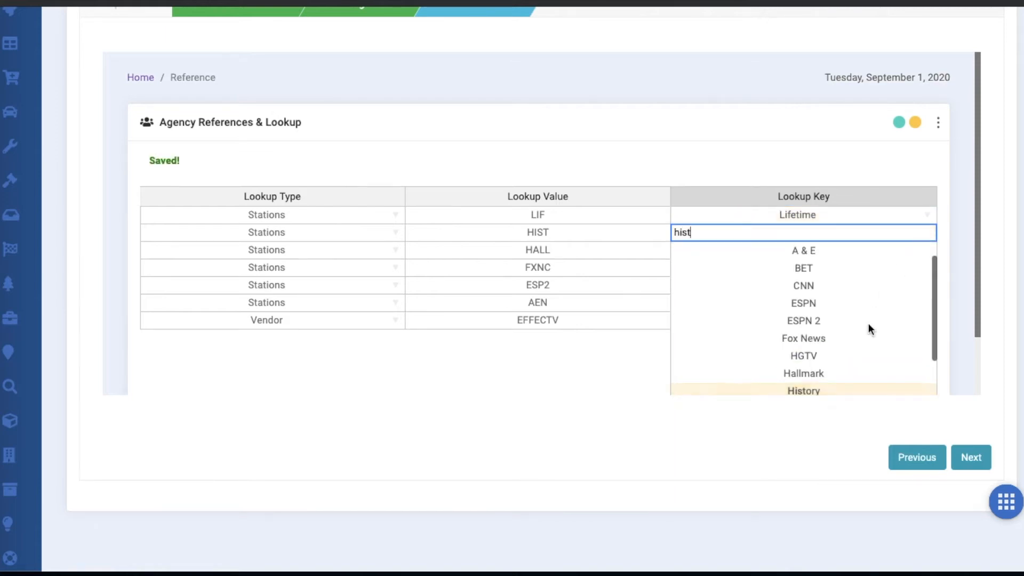
{"action": "left_click", "coordinate": [817, 389]}
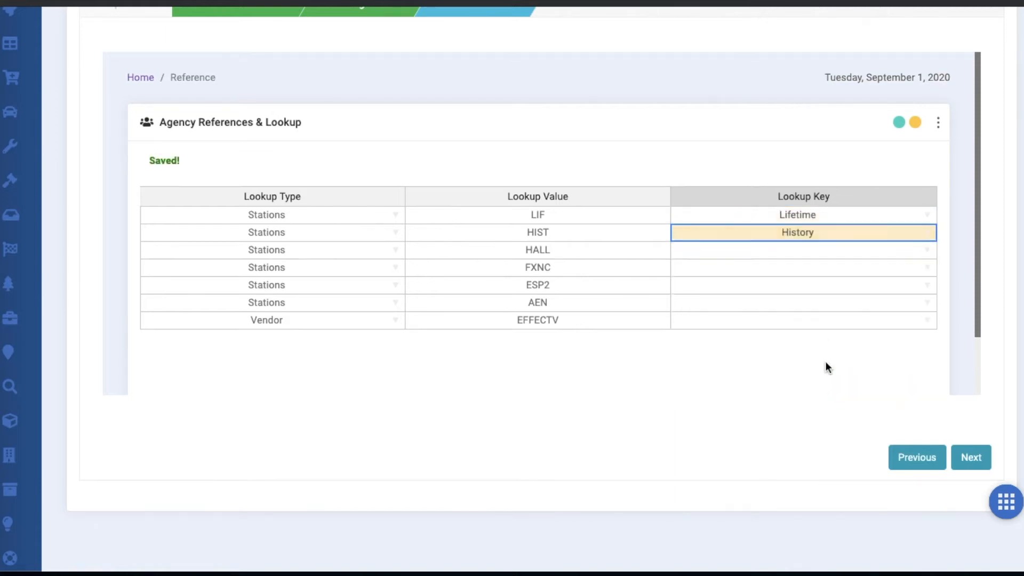
Step: Set the lookup key of station HALL to Hallmark and of station FXNC to Fox News
{"action": "left_click", "coordinate": [925, 253]}
{"action": "type", "text": "hall"}
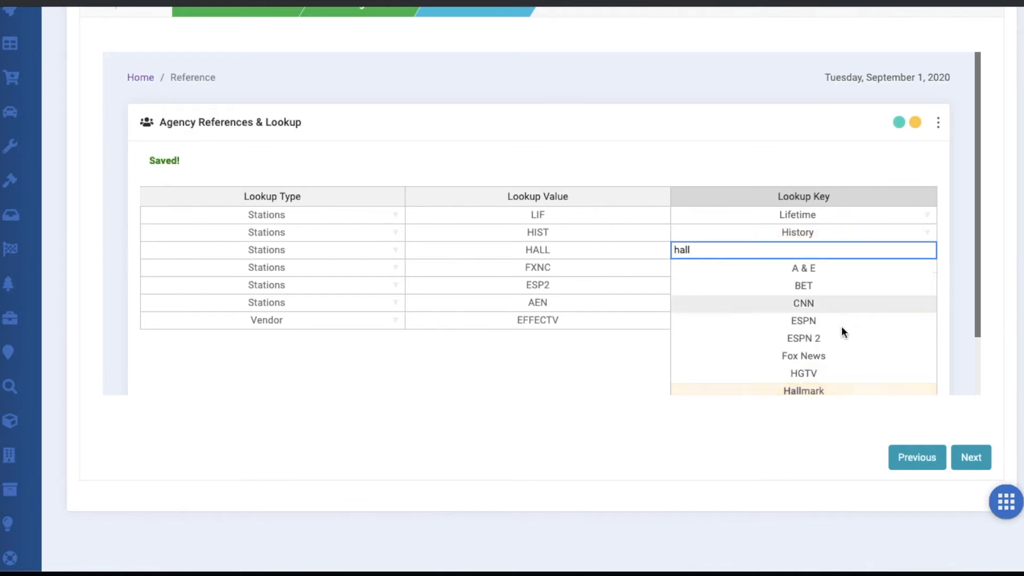
{"action": "left_click", "coordinate": [812, 389]}
{"action": "left_click", "coordinate": [923, 268]}
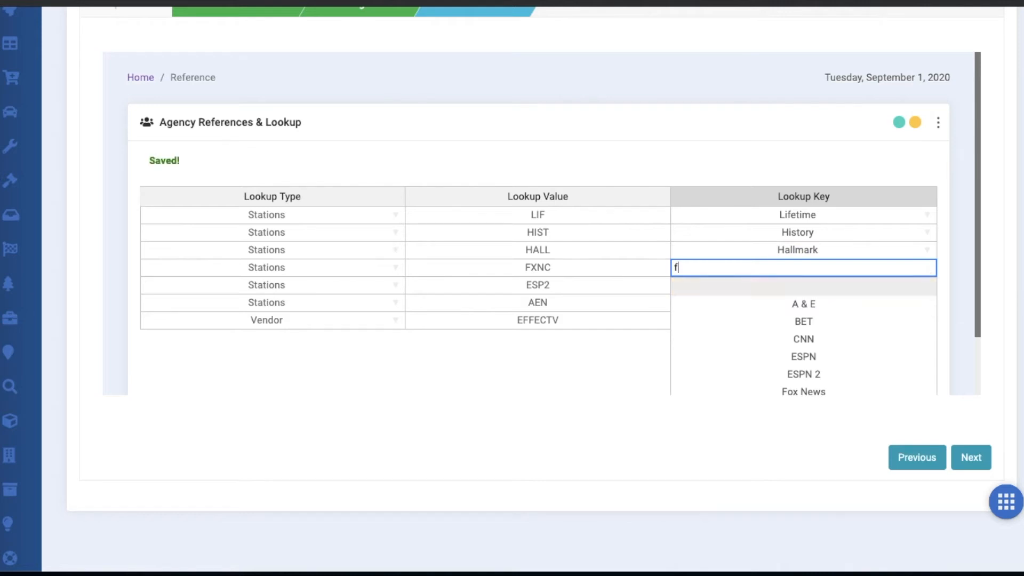
{"action": "type", "text": "fox"}
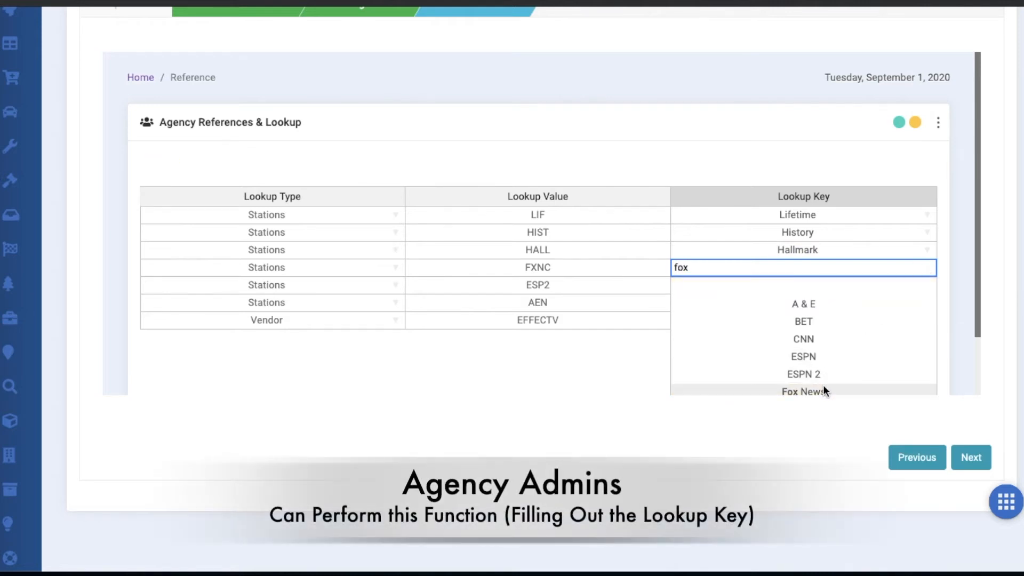
{"action": "left_click", "coordinate": [824, 388]}
Step: Set the lookup key of station ESP2 to ESPN 2 and of station AEN to A & E
{"action": "left_click", "coordinate": [927, 283]}
{"action": "type", "text": "esp"}
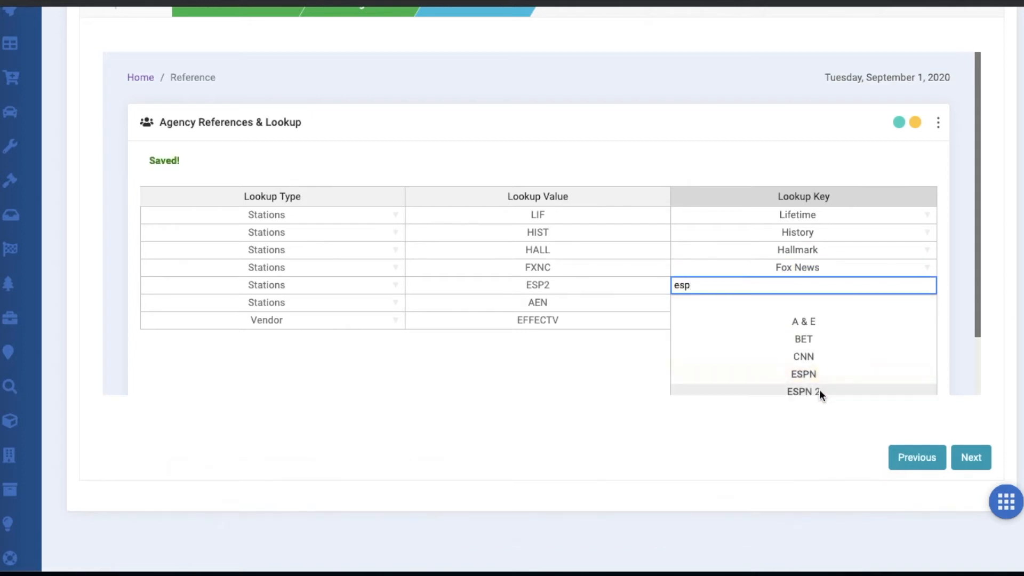
{"action": "left_click", "coordinate": [821, 390]}
{"action": "left_click", "coordinate": [927, 302]}
{"action": "type", "text": "ae"}
{"action": "left_click", "coordinate": [863, 335]}
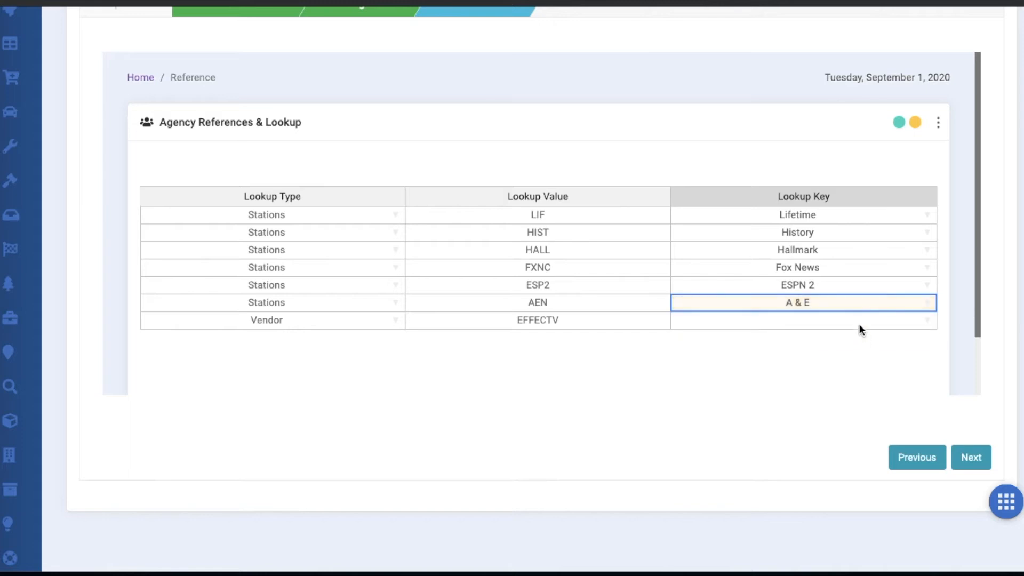
Step: Set the lookup key of vendor EFFECTV to Effect TV and check the completed lookup table
{"action": "left_click", "coordinate": [858, 323]}
{"action": "left_click", "coordinate": [928, 321]}
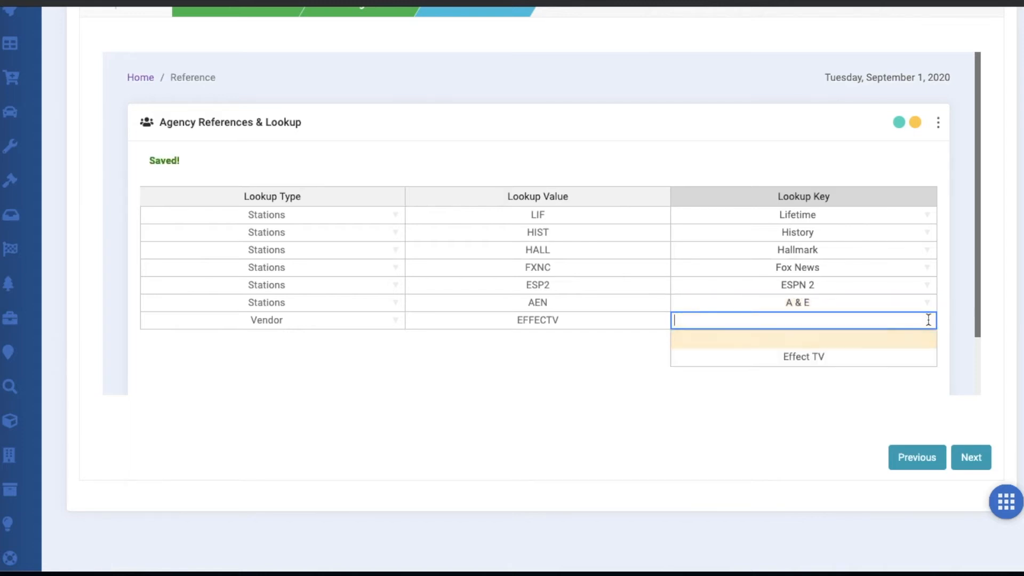
{"action": "left_click", "coordinate": [859, 359]}
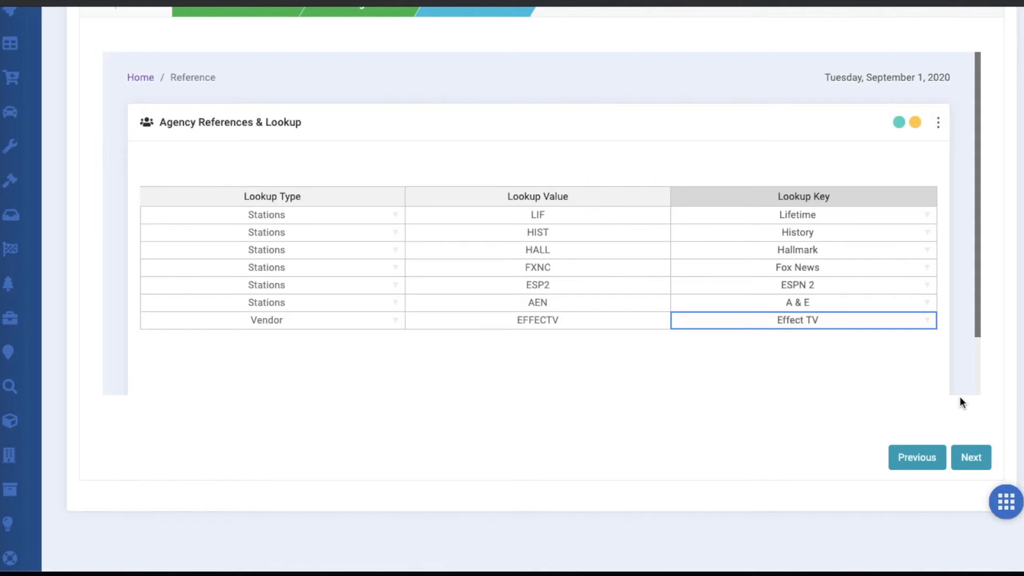
{"action": "scroll", "coordinate": [962, 370], "scroll_direction": "down", "scroll_amount": 2}
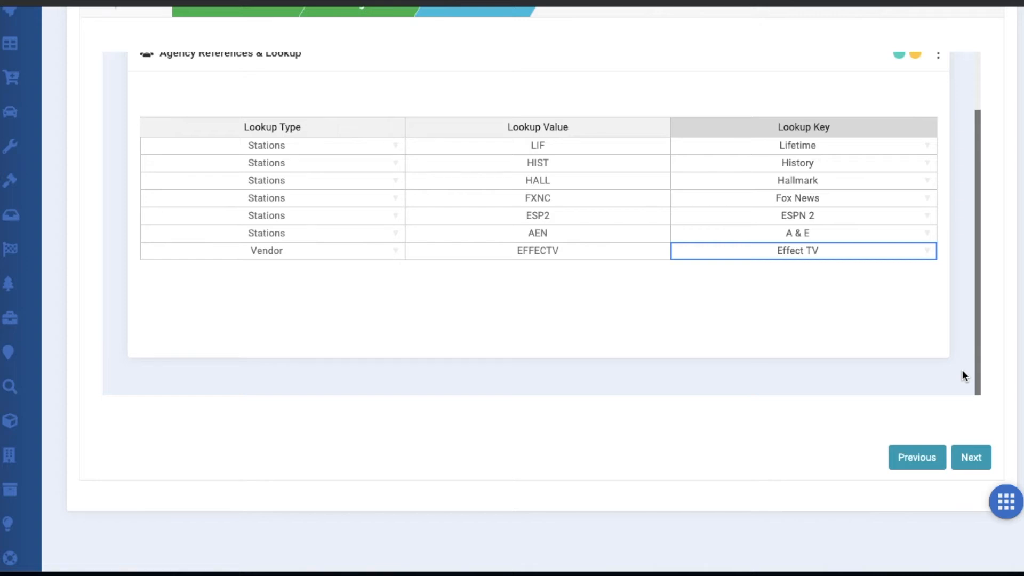
{"action": "scroll", "coordinate": [962, 369], "scroll_direction": "up", "scroll_amount": 2}
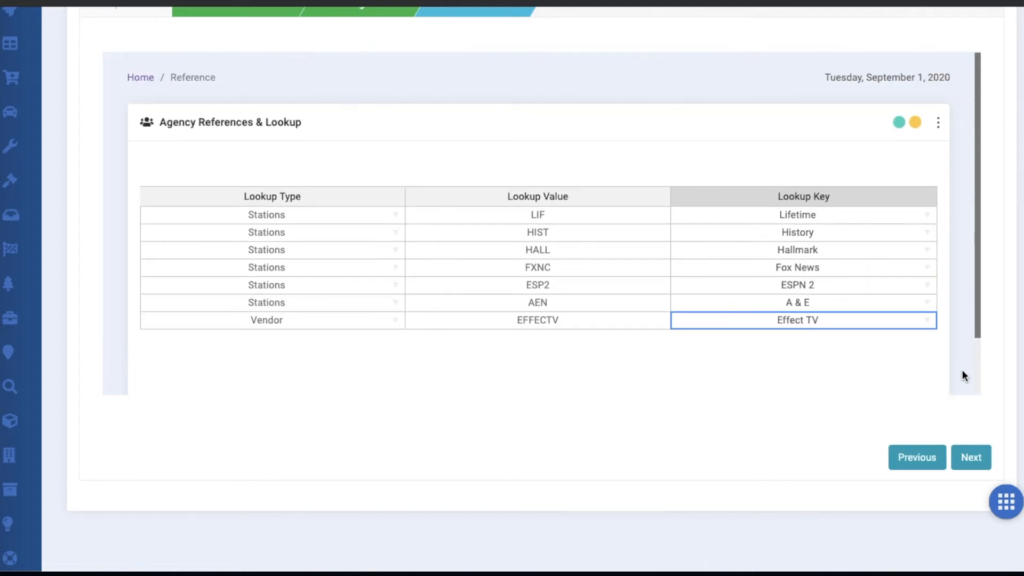
Step: Load the mapped invoice and review its current-file, worksheet and monthly summaries before continuing to the Match stage
{"action": "left_click", "coordinate": [962, 463]}
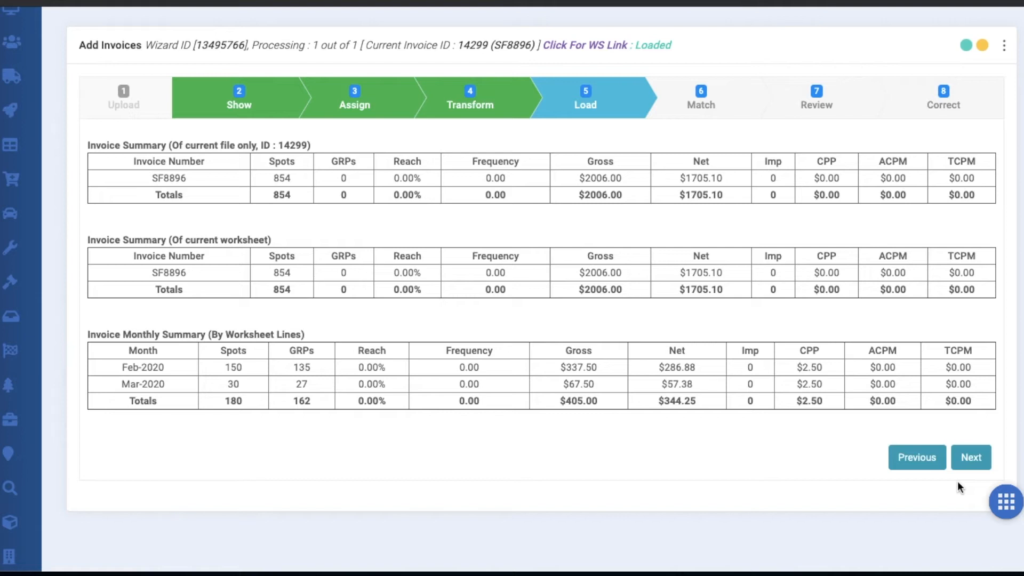
{"action": "left_click_drag", "start_coordinate": [87, 145], "coordinate": [166, 145]}
{"action": "left_click_drag", "start_coordinate": [88, 240], "coordinate": [271, 240]}
{"action": "left_click_drag", "start_coordinate": [89, 334], "coordinate": [363, 334]}
{"action": "left_click", "coordinate": [639, 437]}
{"action": "left_click", "coordinate": [982, 459]}
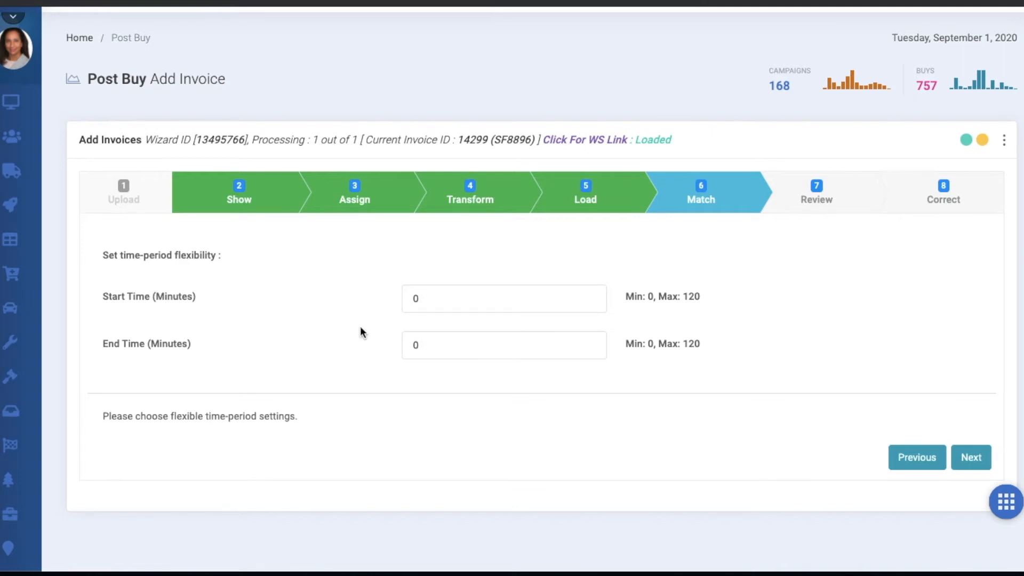
Step: Set the start time flexibility to 0 minutes, keep the end time at 0, and run the invoice matching
{"action": "left_click_drag", "start_coordinate": [421, 296], "coordinate": [389, 302]}
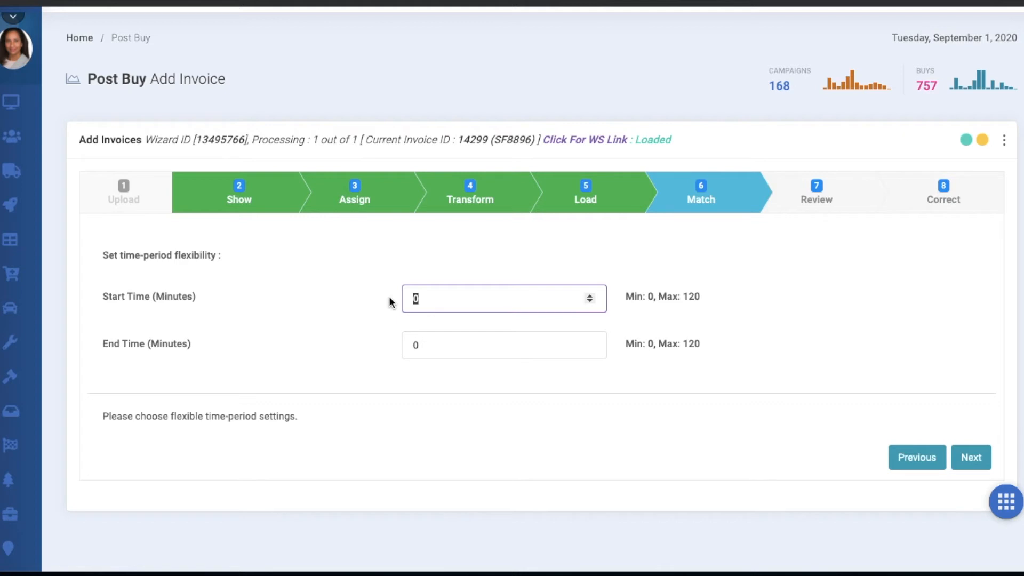
{"action": "left_click", "coordinate": [590, 295]}
{"action": "left_click", "coordinate": [590, 295]}
{"action": "left_click", "coordinate": [589, 301]}
{"action": "left_click", "coordinate": [590, 301]}
{"action": "left_click", "coordinate": [634, 433]}
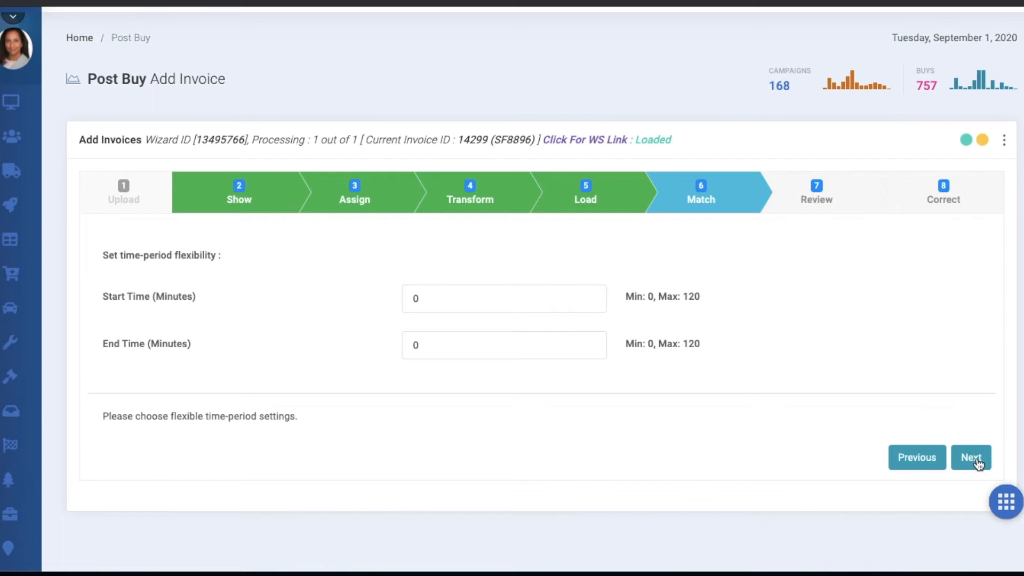
{"action": "left_click", "coordinate": [977, 463]}
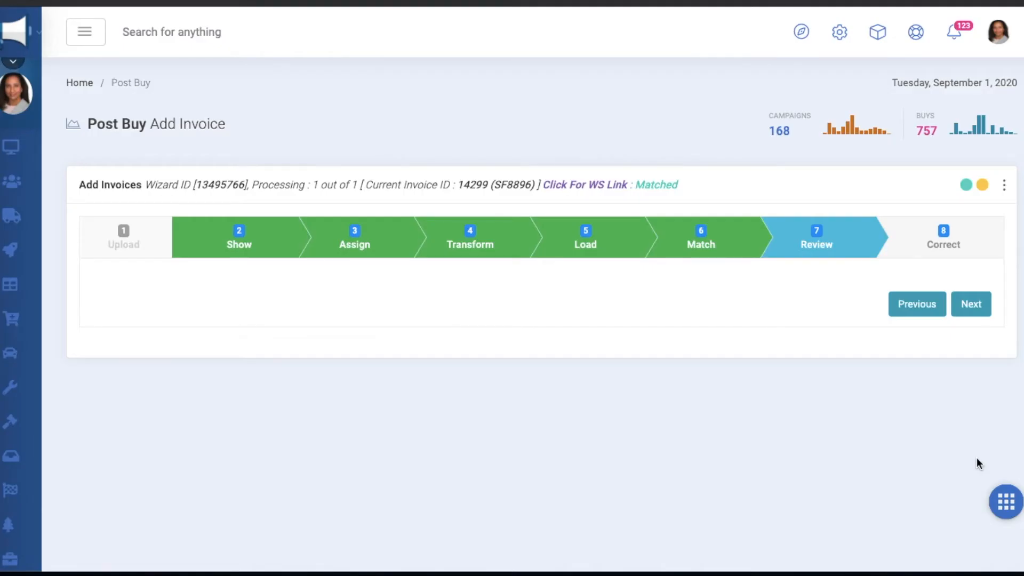
Step: Review the matched invoice's file, worksheet and monthly summaries and continue to the Correct stage
{"action": "scroll", "coordinate": [978, 462], "scroll_direction": "down", "scroll_amount": 3}
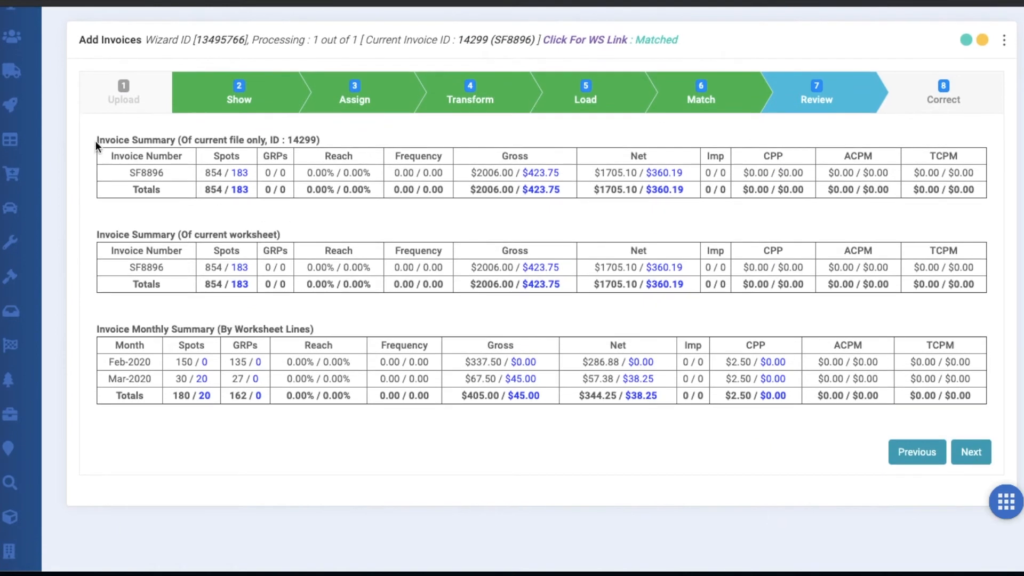
{"action": "left_click_drag", "start_coordinate": [95, 141], "coordinate": [174, 140]}
{"action": "left_click_drag", "start_coordinate": [97, 234], "coordinate": [287, 233]}
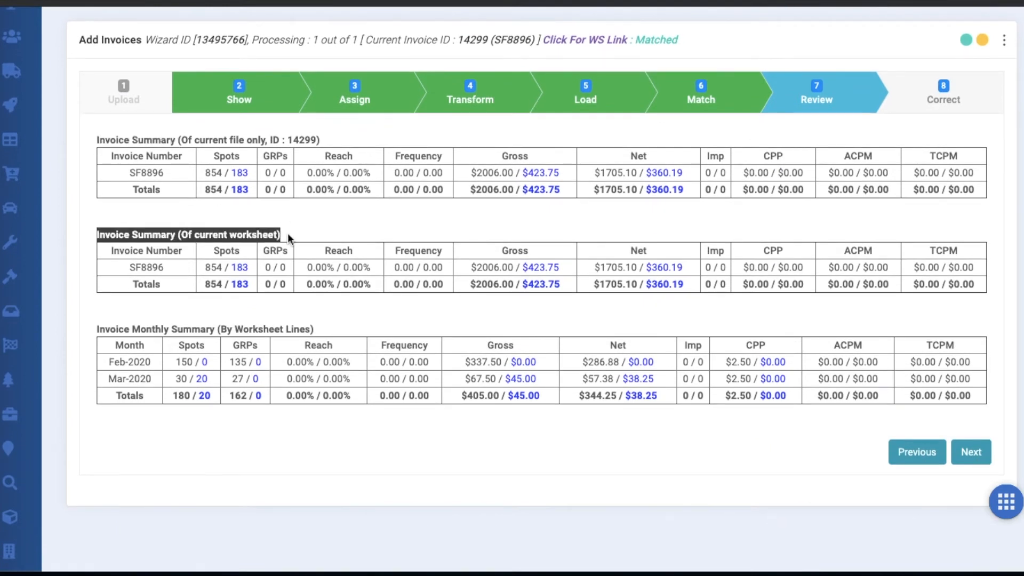
{"action": "left_click_drag", "start_coordinate": [96, 329], "coordinate": [337, 325]}
{"action": "left_click", "coordinate": [650, 426]}
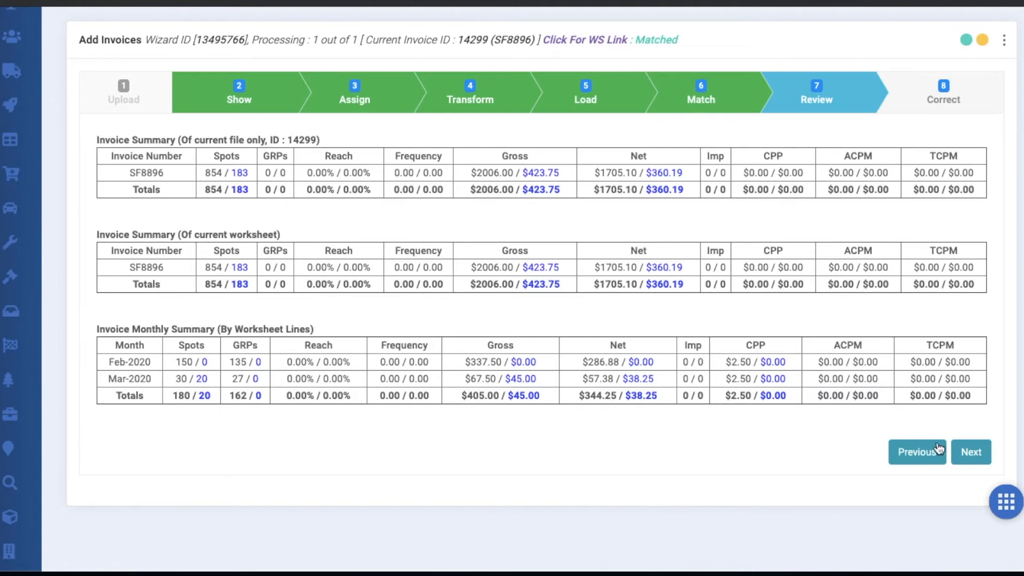
{"action": "left_click", "coordinate": [969, 458]}
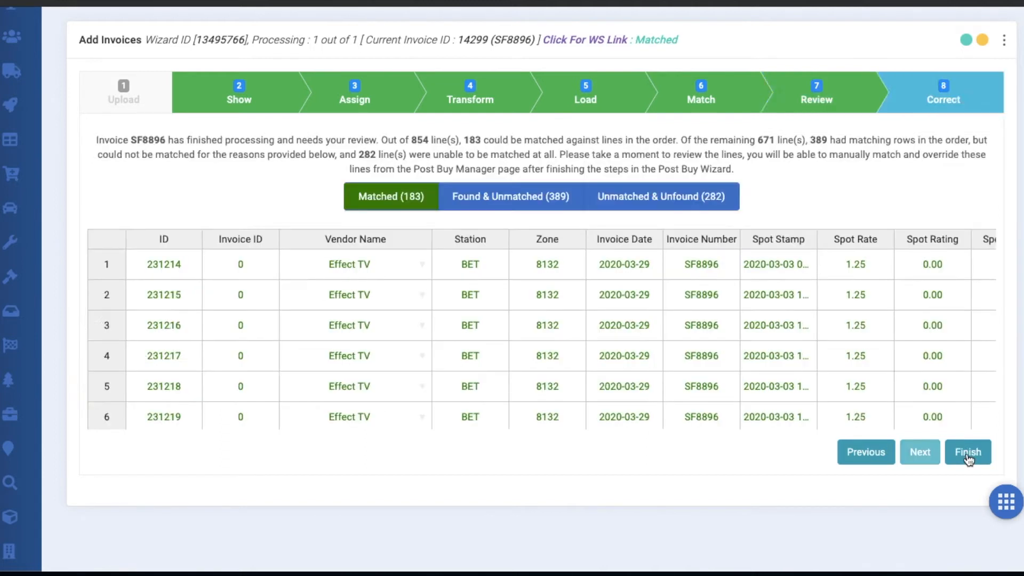
Step: Review the matched, found but unmatched, and unmatched and unfound invoice lines, and finish the wizard
{"action": "scroll", "coordinate": [1015, 421], "scroll_direction": "down", "scroll_amount": 6}
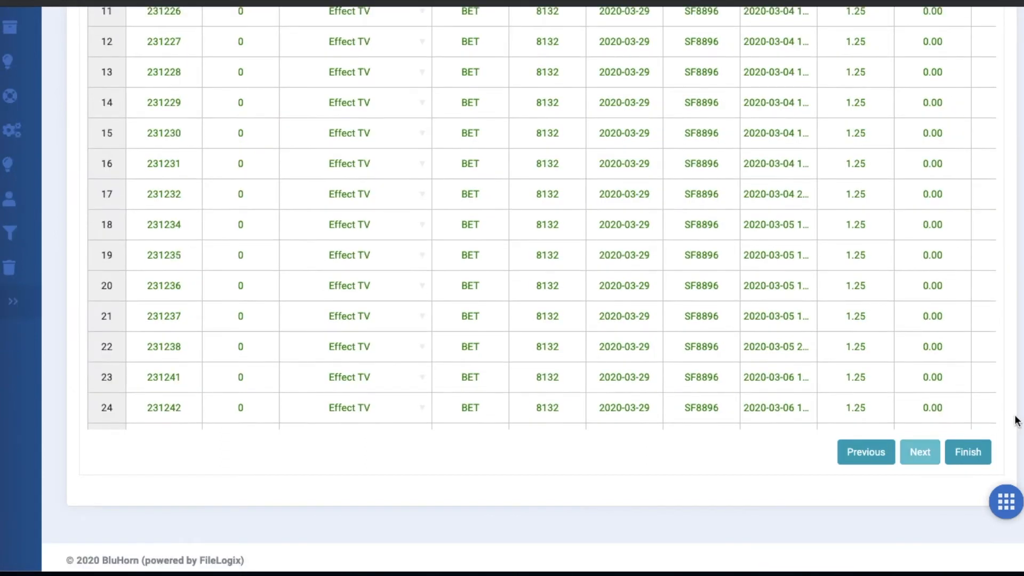
{"action": "scroll", "coordinate": [1016, 420], "scroll_direction": "up", "scroll_amount": 8}
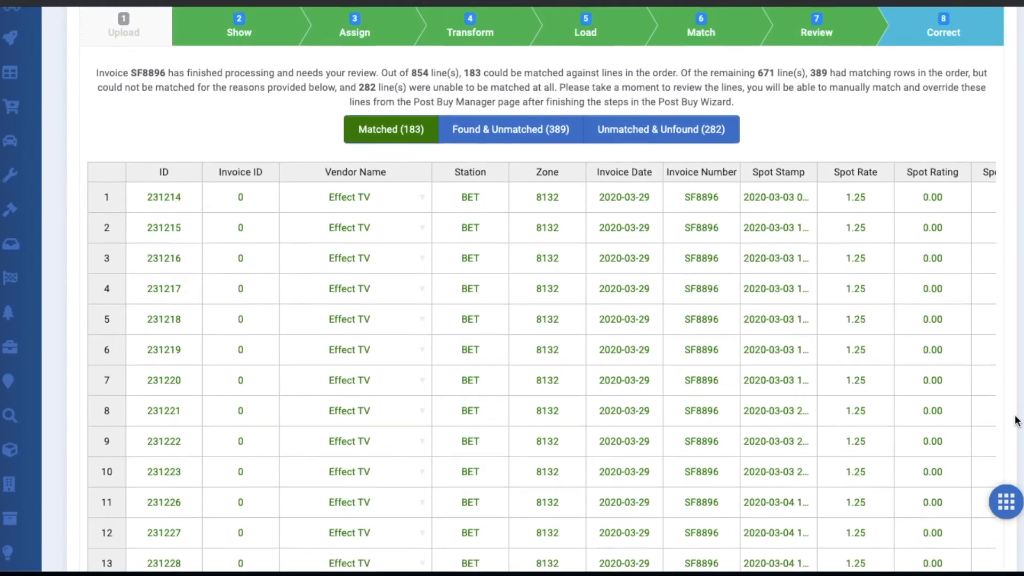
{"action": "scroll", "coordinate": [1015, 420], "scroll_direction": "up", "scroll_amount": 1}
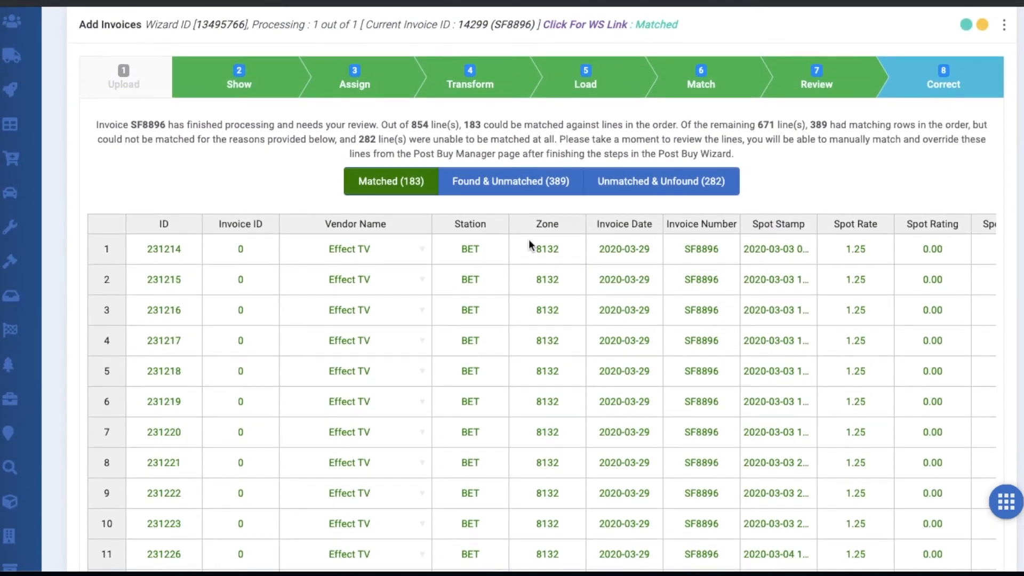
{"action": "left_click", "coordinate": [506, 184]}
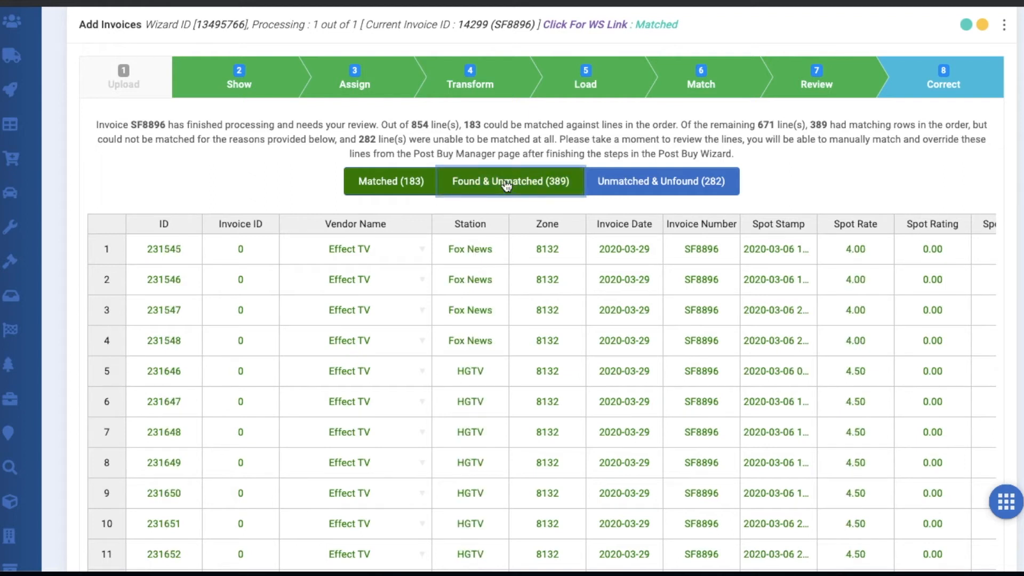
{"action": "left_click", "coordinate": [664, 184]}
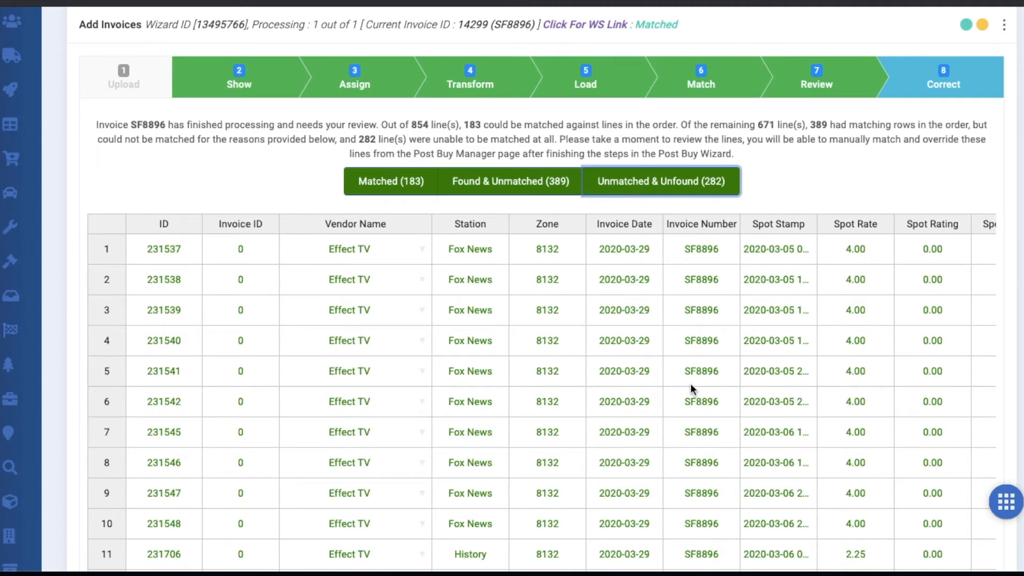
{"action": "scroll", "coordinate": [533, 319], "scroll_direction": "down", "scroll_amount": 10}
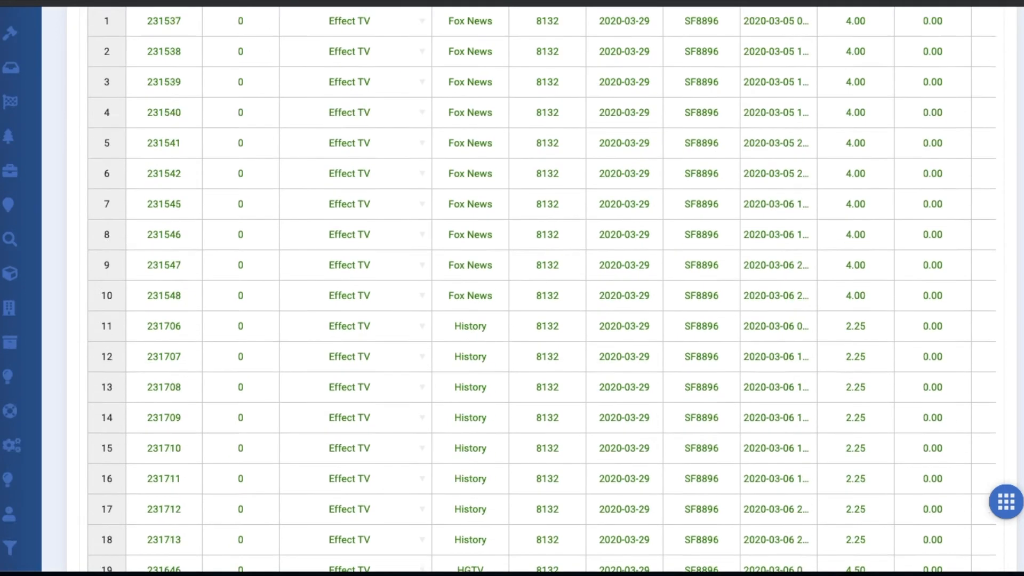
{"action": "left_click", "coordinate": [975, 455]}
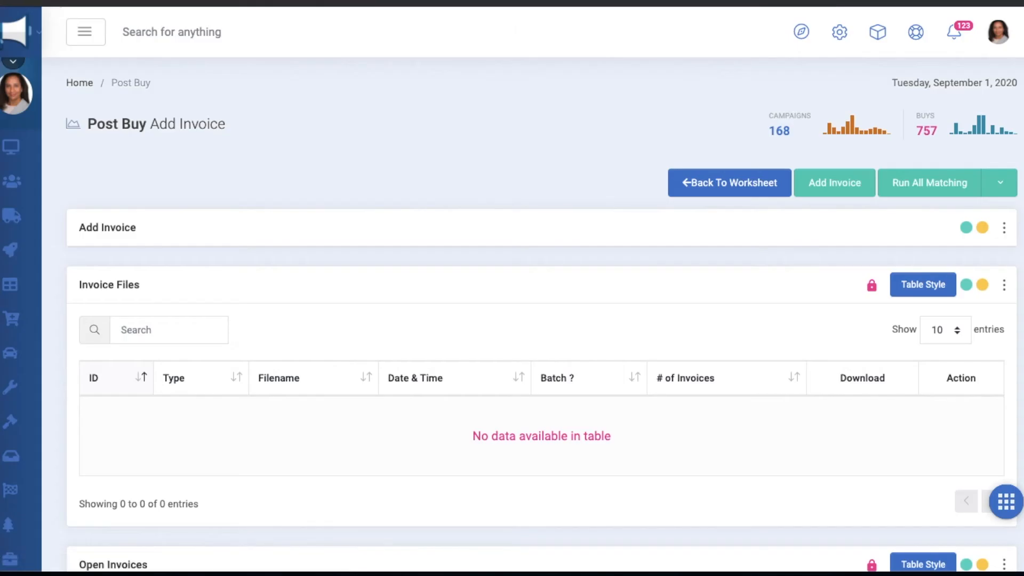
Step: Export the invoice log lines to a PDF with check and cross marks enabled and line numbers off
{"action": "scroll", "coordinate": [533, 299], "scroll_direction": "down", "scroll_amount": 9}
{"action": "scroll", "coordinate": [533, 299], "scroll_direction": "down", "scroll_amount": 5}
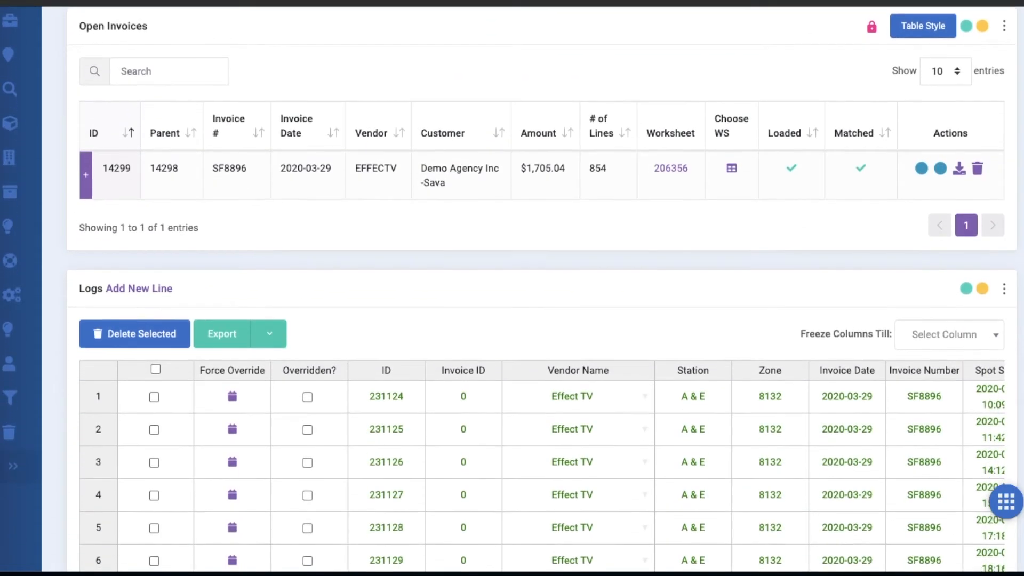
{"action": "scroll", "coordinate": [884, 345], "scroll_direction": "down", "scroll_amount": 1}
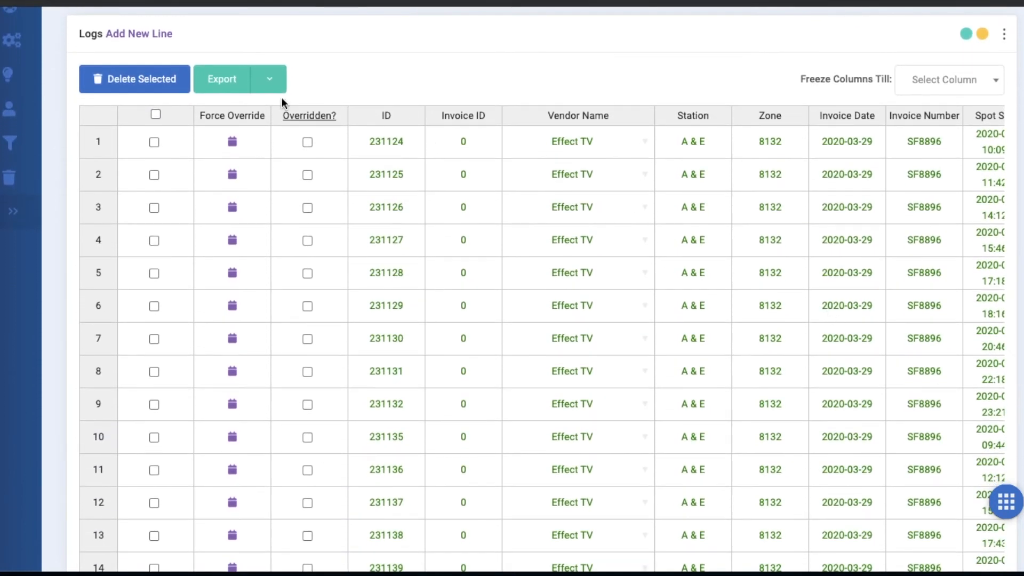
{"action": "left_click", "coordinate": [269, 79]}
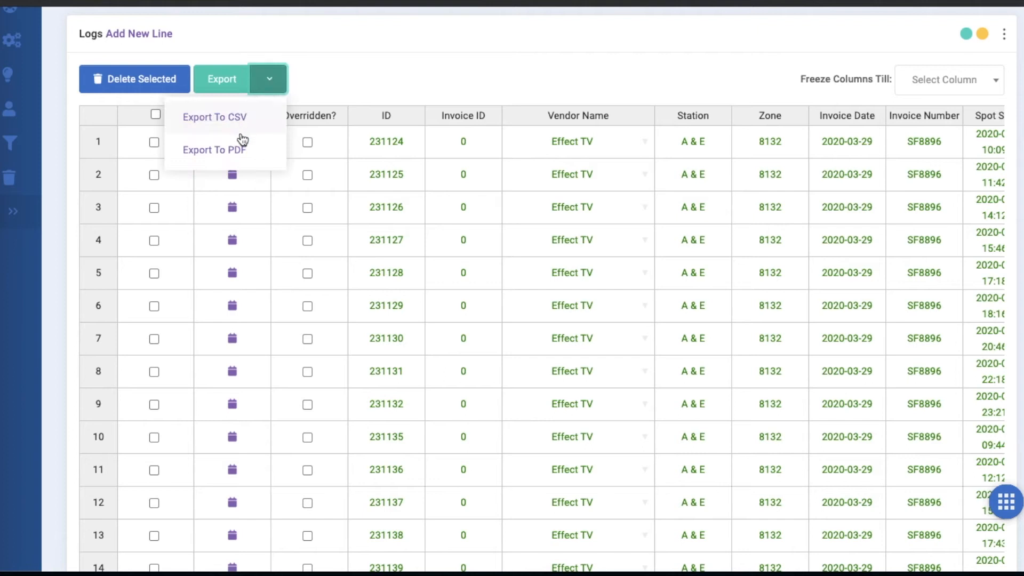
{"action": "left_click", "coordinate": [240, 153]}
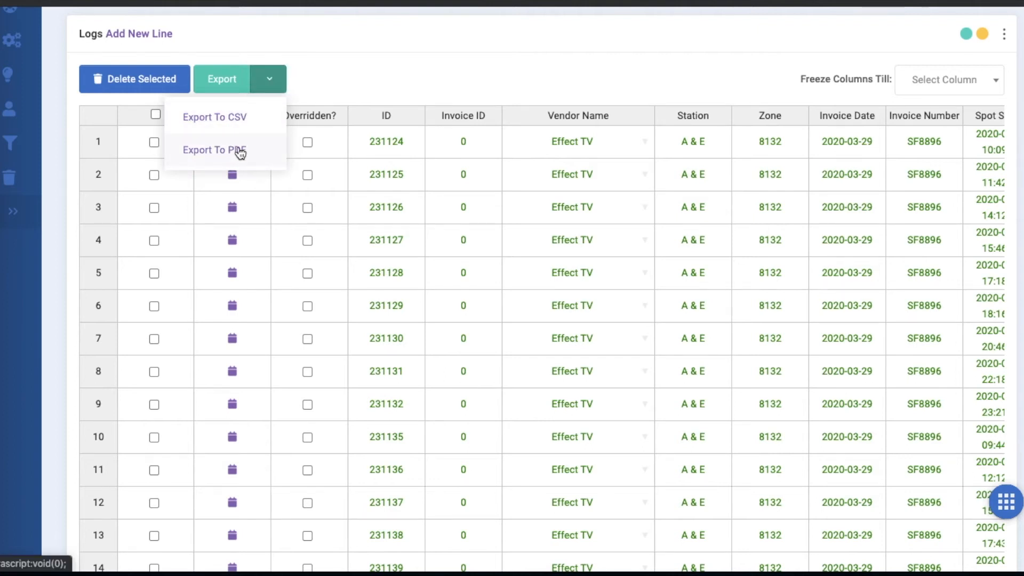
{"action": "left_click", "coordinate": [239, 150]}
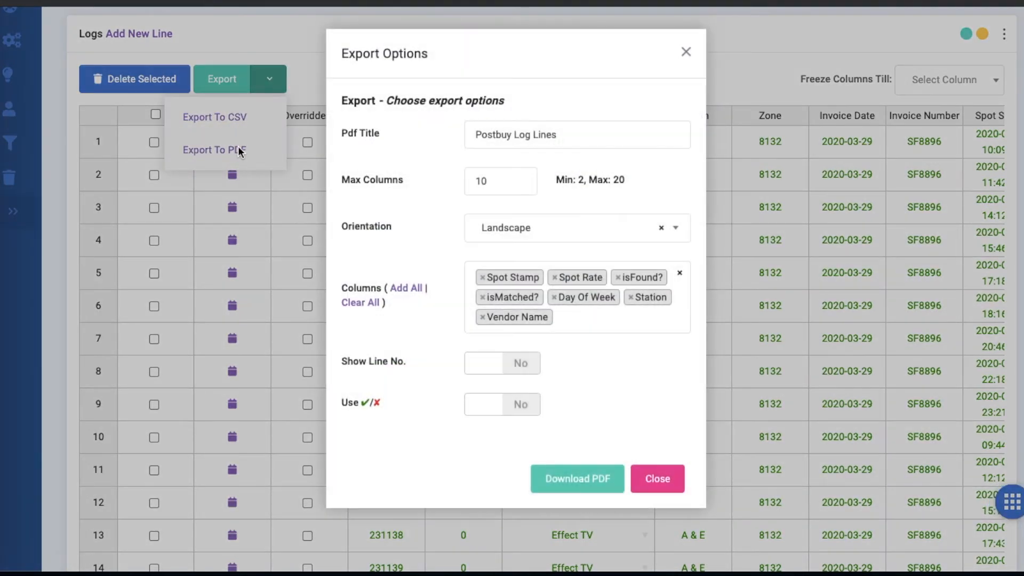
{"action": "left_click", "coordinate": [496, 365]}
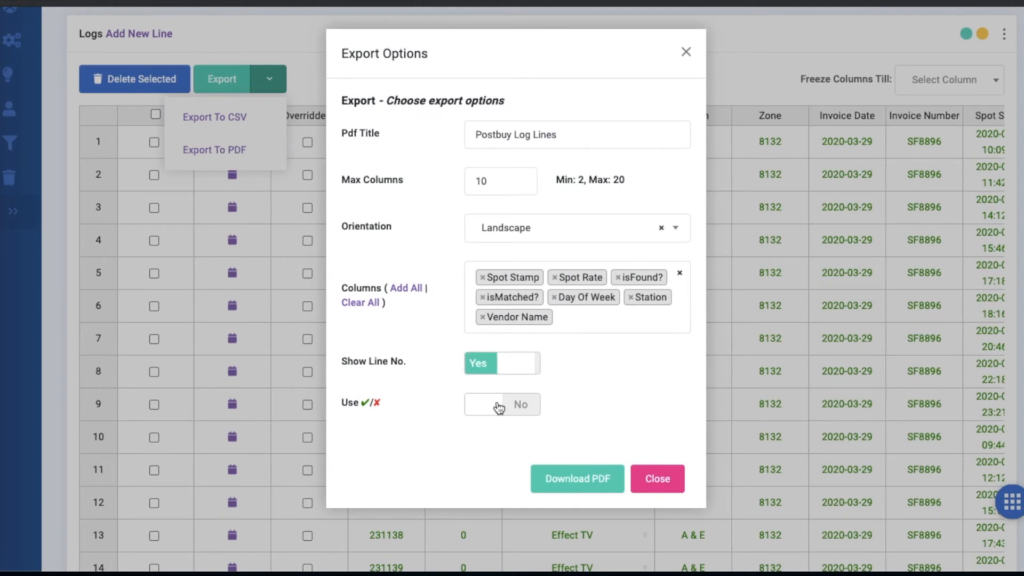
{"action": "left_click", "coordinate": [501, 411]}
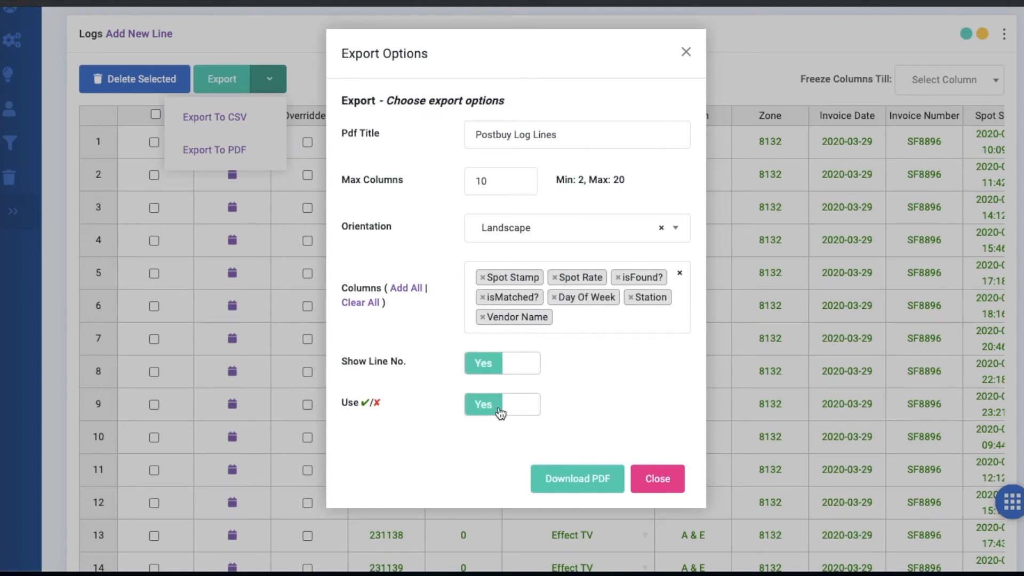
{"action": "left_click", "coordinate": [511, 372]}
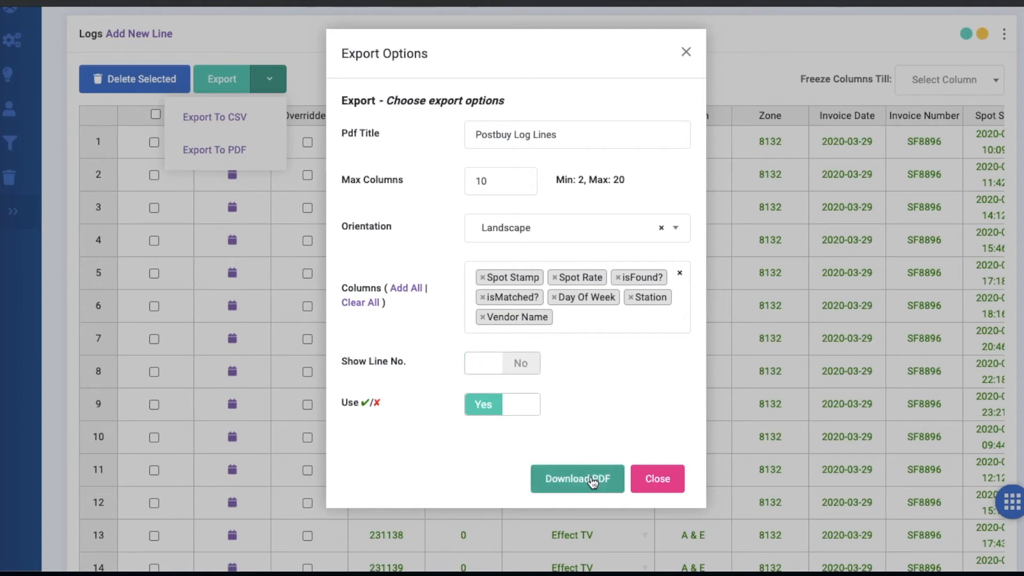
{"action": "left_click", "coordinate": [591, 477]}
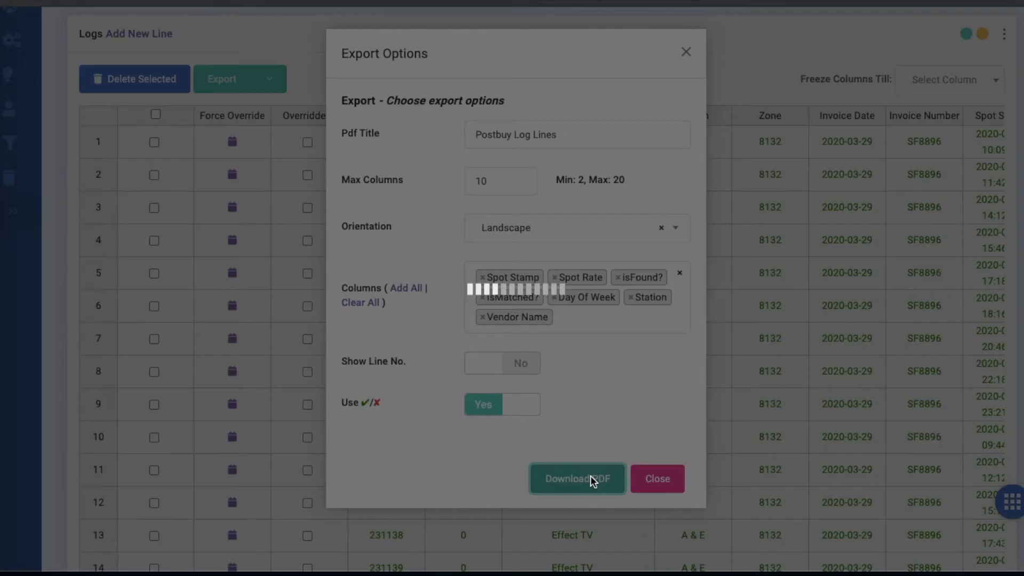
Step: Examine the found and matched status of the spots in the exported PDF and the remaining columns of the Logs table
{"action": "scroll", "coordinate": [590, 476], "scroll_direction": "down", "scroll_amount": 10}
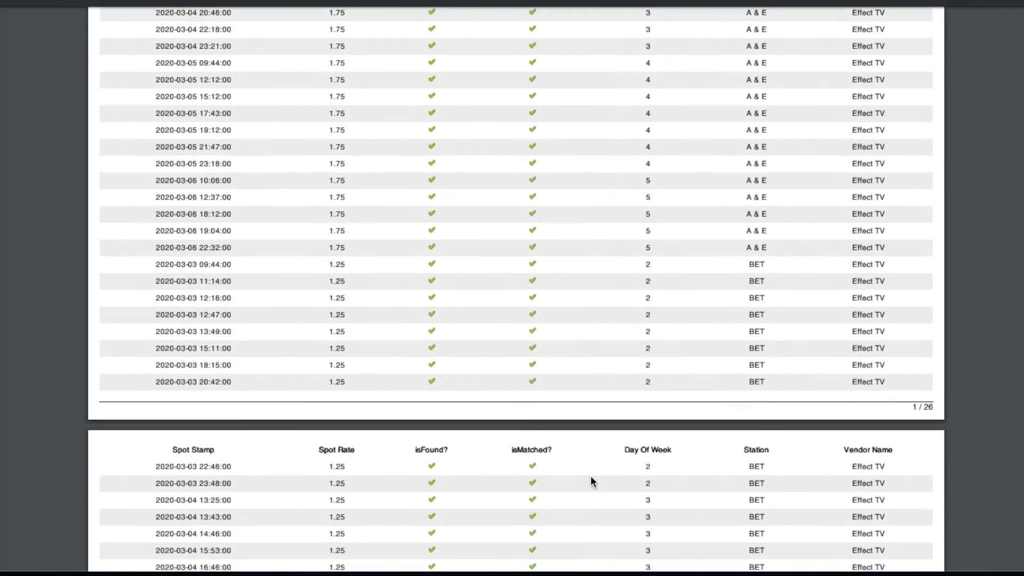
{"action": "scroll", "coordinate": [591, 476], "scroll_direction": "down", "scroll_amount": 20}
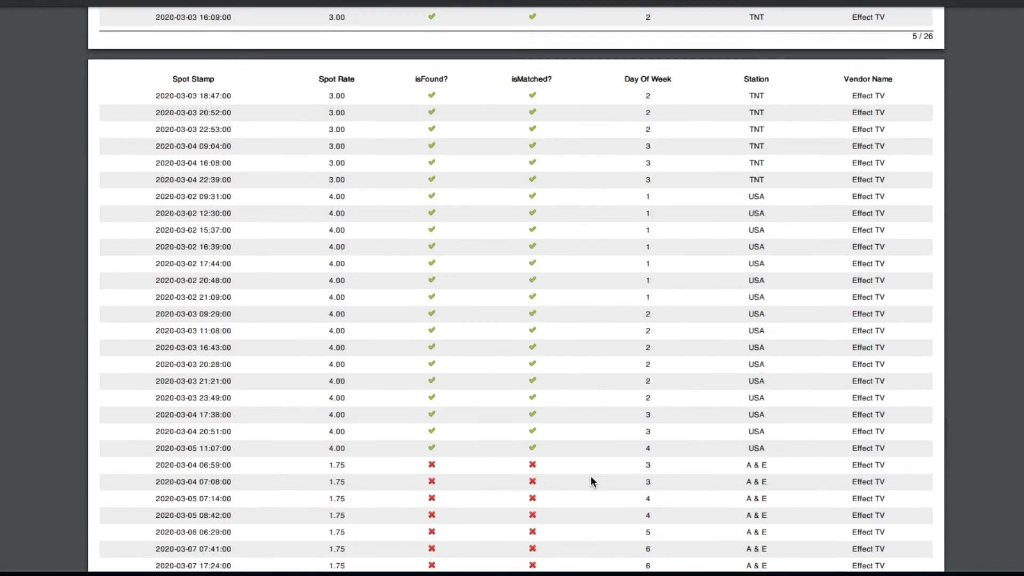
{"action": "scroll", "coordinate": [590, 475], "scroll_direction": "down", "scroll_amount": 5}
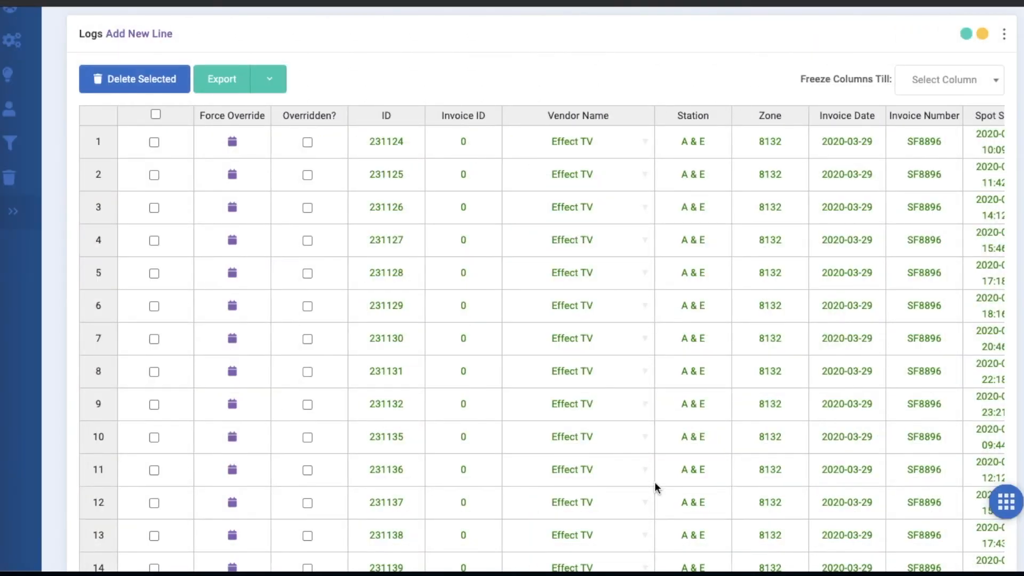
{"action": "scroll", "coordinate": [654, 481], "scroll_direction": "right", "scroll_amount": 10}
{"action": "scroll", "coordinate": [655, 486], "scroll_direction": "right", "scroll_amount": 5}
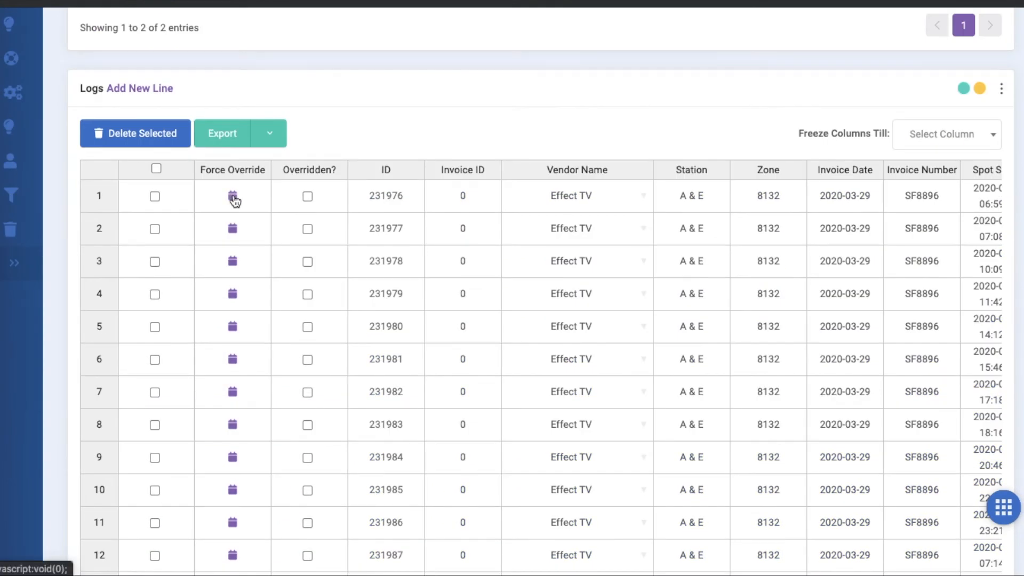
Step: Open the force override matching tool for the first log line and examine the spots assigned to the A & E Rotator worksheet line
{"action": "left_click", "coordinate": [234, 198]}
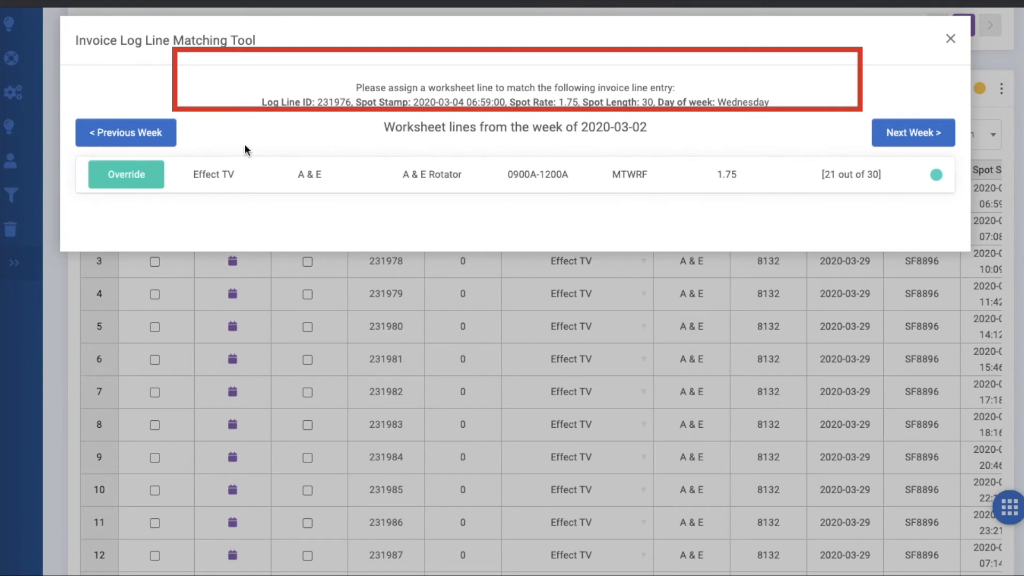
{"action": "left_click_drag", "start_coordinate": [262, 101], "coordinate": [779, 113]}
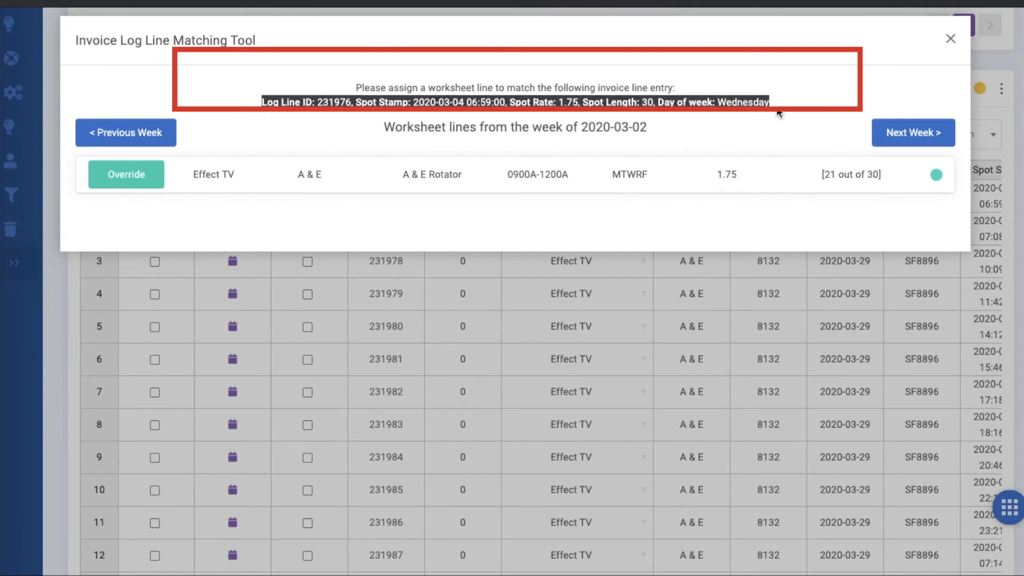
{"action": "left_click", "coordinate": [935, 178]}
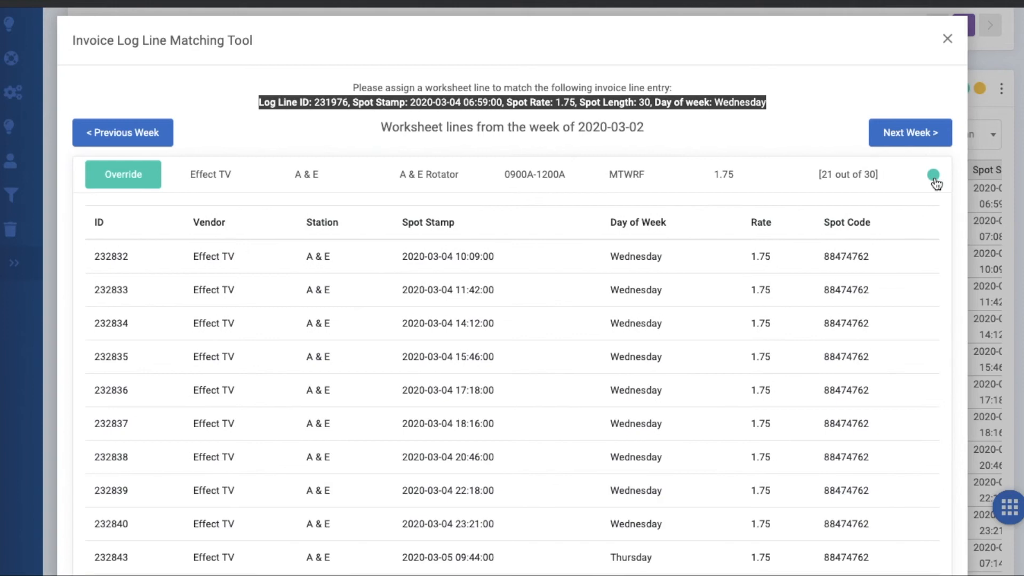
{"action": "scroll", "coordinate": [939, 311], "scroll_direction": "down", "scroll_amount": 8}
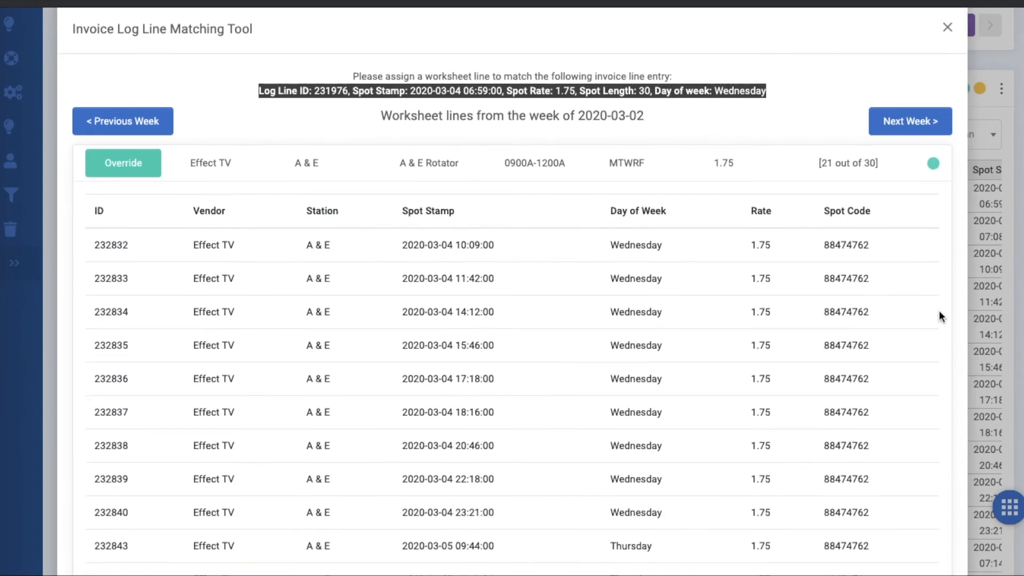
{"action": "scroll", "coordinate": [938, 315], "scroll_direction": "down", "scroll_amount": 1}
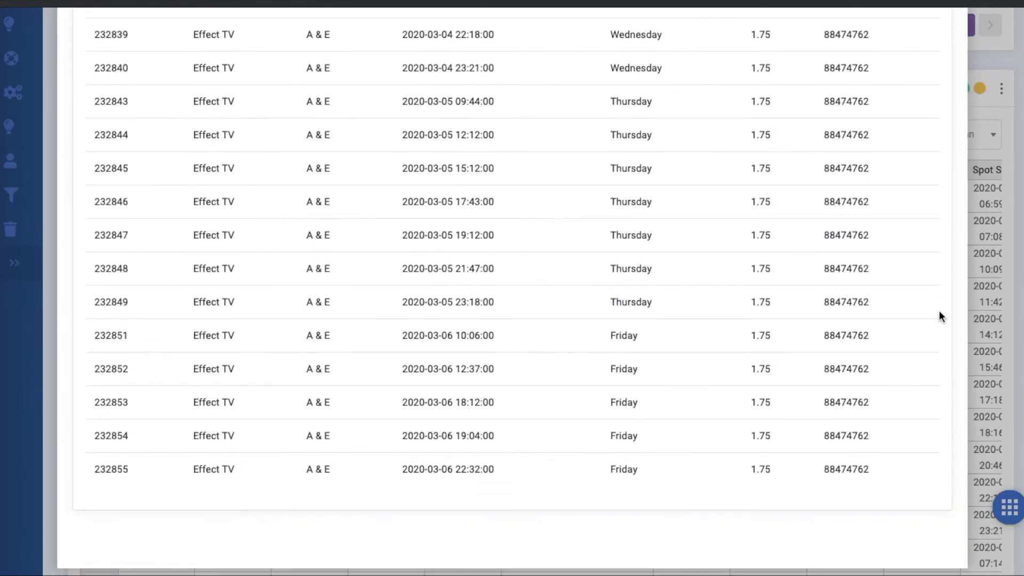
{"action": "scroll", "coordinate": [939, 312], "scroll_direction": "up", "scroll_amount": 9}
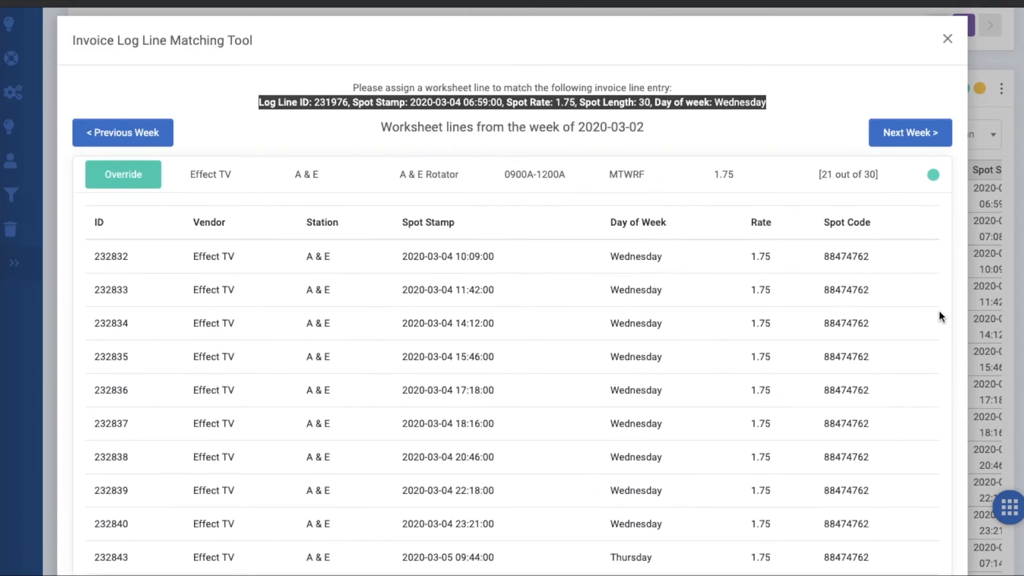
Step: Override the match so the selected invoice log line is assigned to the A & E Rotator worksheet line
{"action": "left_click", "coordinate": [144, 182]}
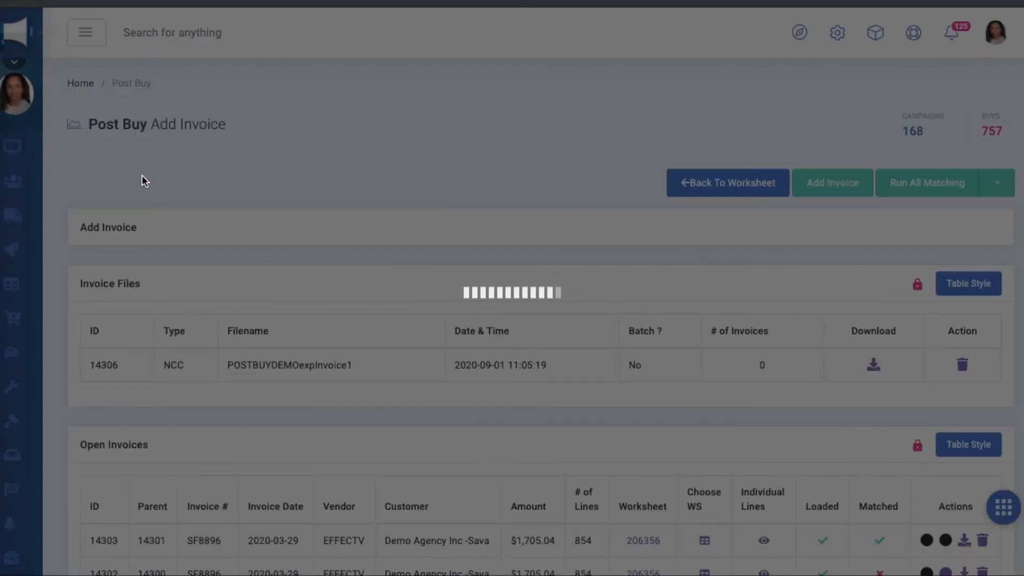
Step: Generate the Post Buy report for vendor Effect TV and review its worksheet lines, monthly totals and invoice summary
{"action": "scroll", "coordinate": [142, 175], "scroll_direction": "down", "scroll_amount": 7}
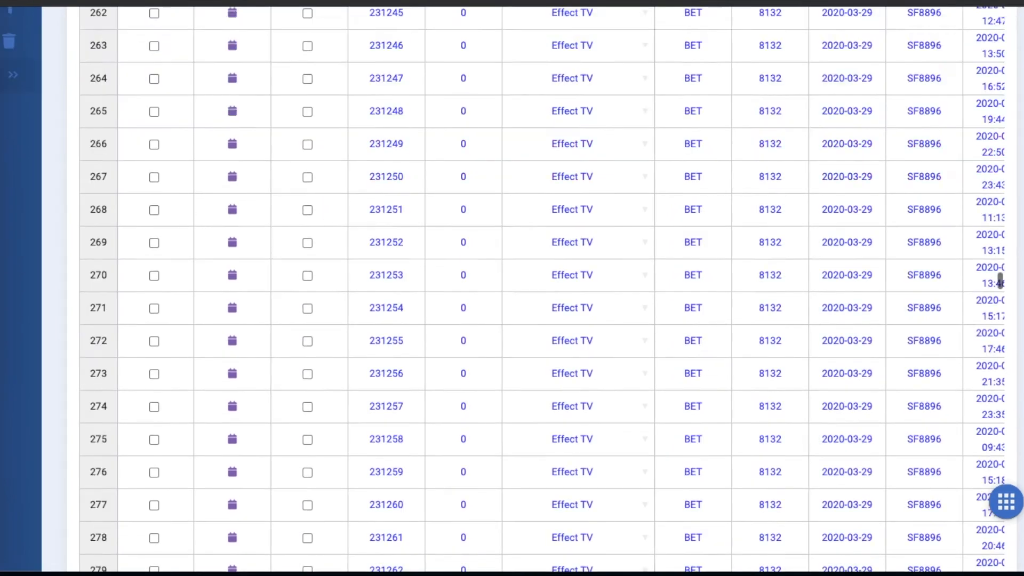
{"action": "scroll", "coordinate": [512, 288], "scroll_direction": "down", "scroll_amount": 6}
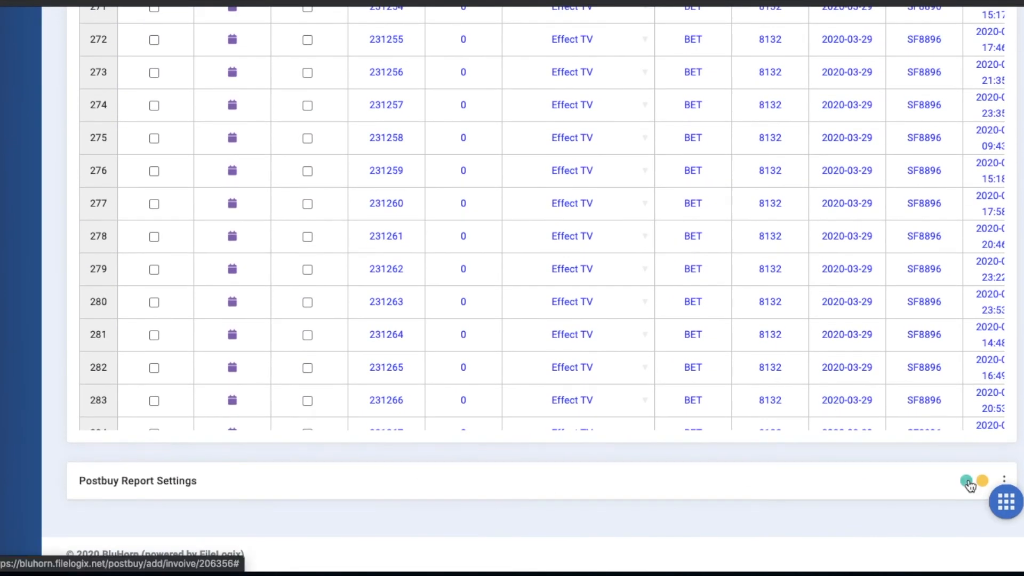
{"action": "left_click", "coordinate": [967, 481]}
{"action": "scroll", "coordinate": [969, 483], "scroll_direction": "down", "scroll_amount": 10}
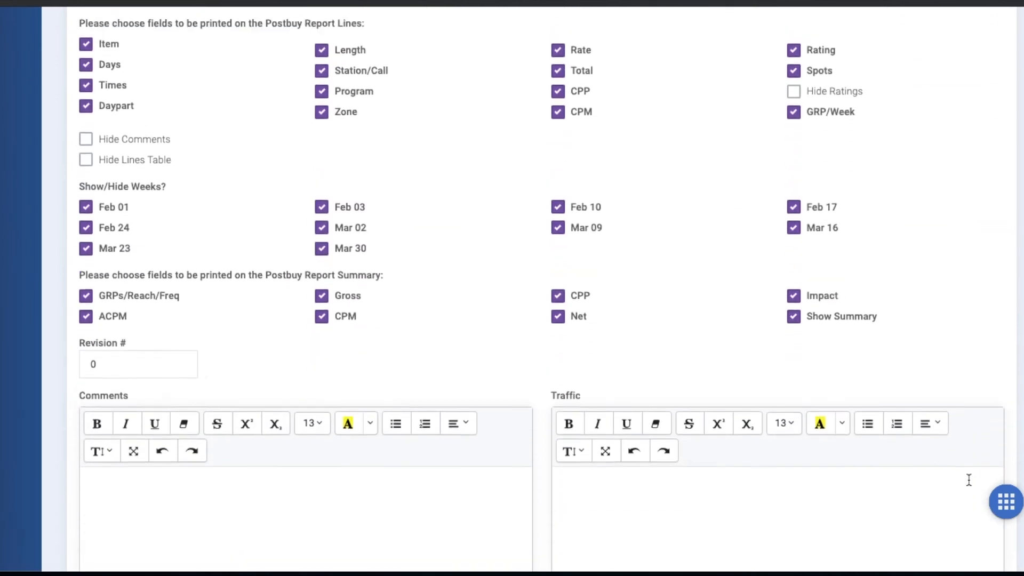
{"action": "scroll", "coordinate": [969, 480], "scroll_direction": "up", "scroll_amount": 2}
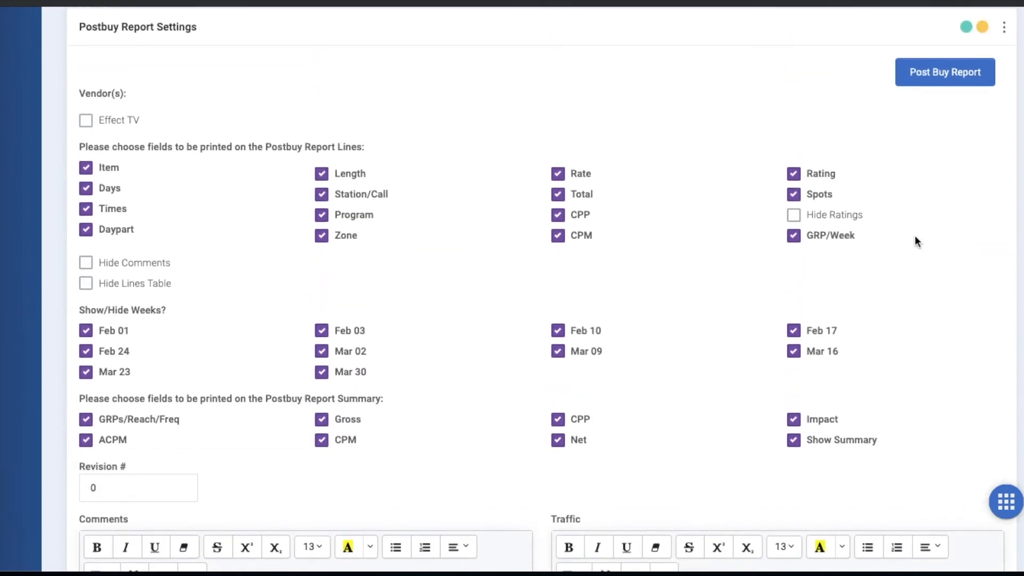
{"action": "left_click", "coordinate": [86, 121]}
{"action": "left_click", "coordinate": [964, 71]}
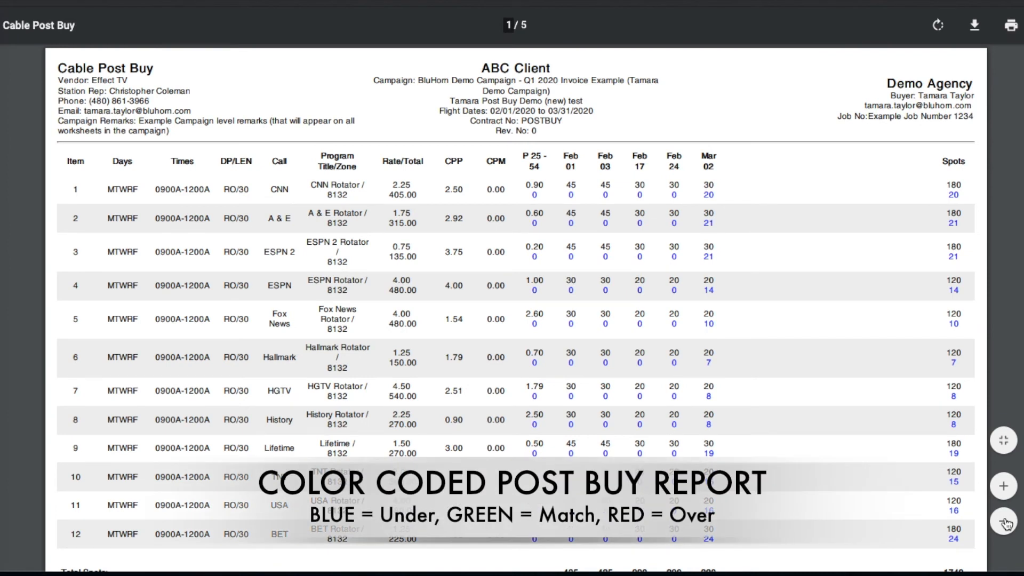
{"action": "scroll", "coordinate": [1007, 524], "scroll_direction": "down", "scroll_amount": 10}
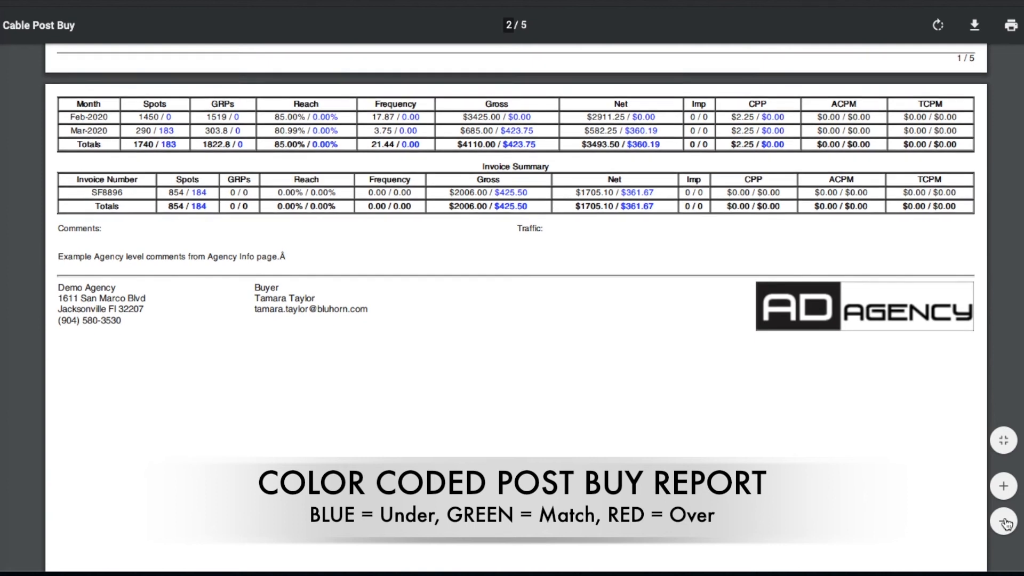
{"action": "scroll", "coordinate": [1006, 524], "scroll_direction": "down", "scroll_amount": 2}
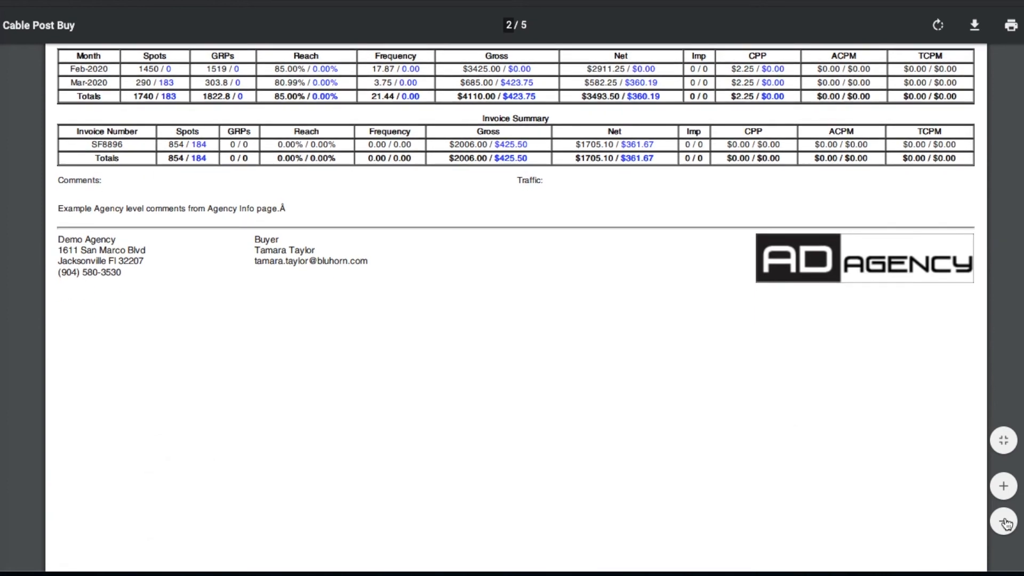
{"action": "scroll", "coordinate": [1007, 524], "scroll_direction": "down", "scroll_amount": 10}
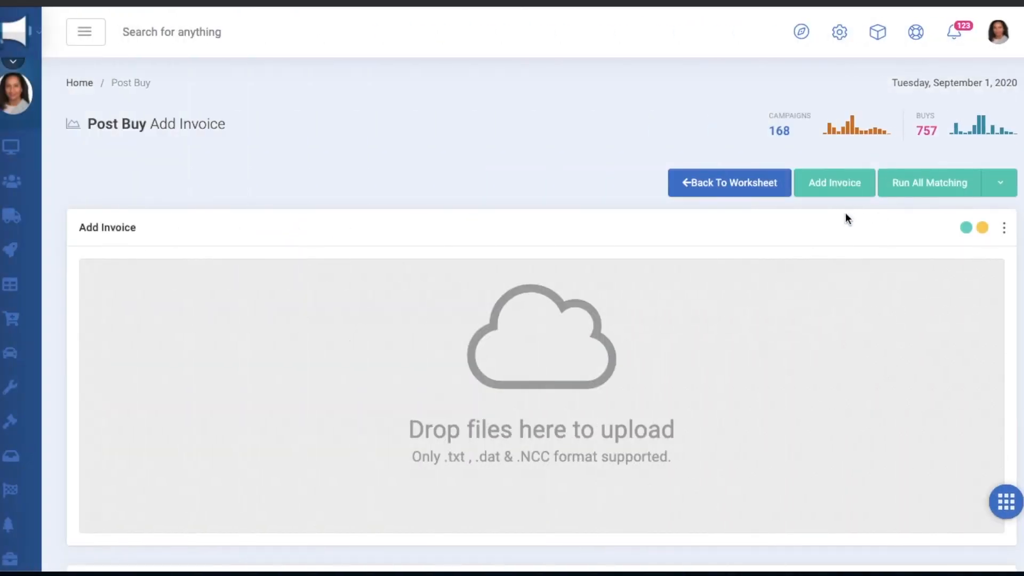
Step: Start a new Add Invoice wizard and upload POSTBUYDEMOexpInvoice1.NCC and POSTBUYDEMOexpInvoice2.NCC together
{"action": "left_click", "coordinate": [841, 186]}
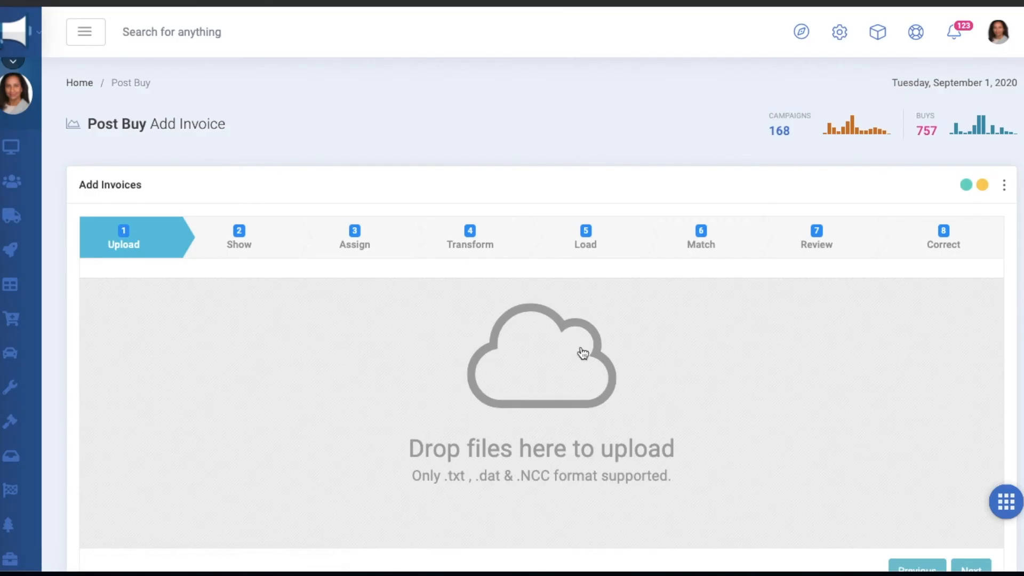
{"action": "left_click", "coordinate": [582, 352]}
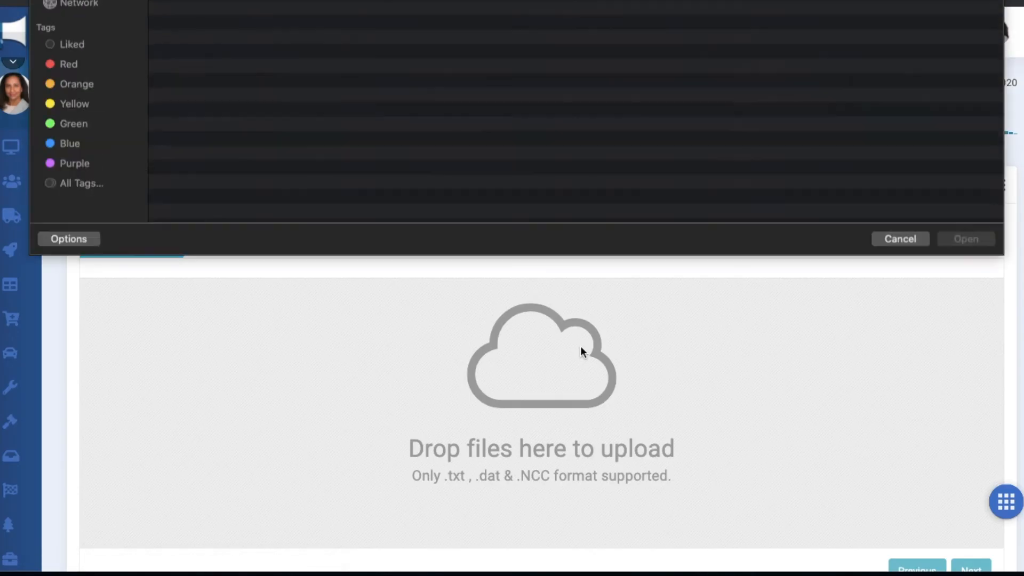
{"action": "left_click", "coordinate": [303, 39]}
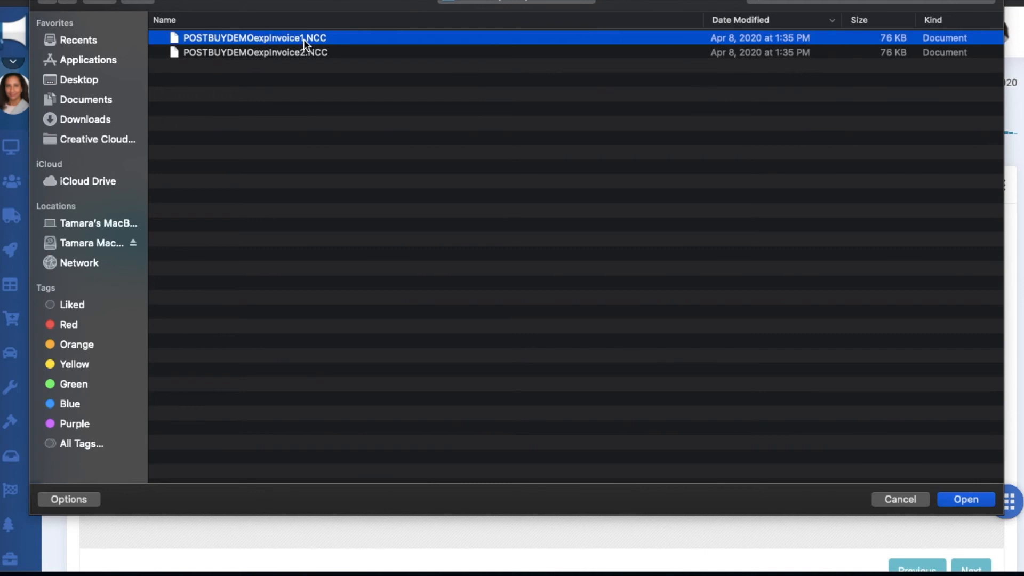
{"action": "left_click", "coordinate": [307, 53], "text": "shift"}
{"action": "left_click", "coordinate": [948, 497]}
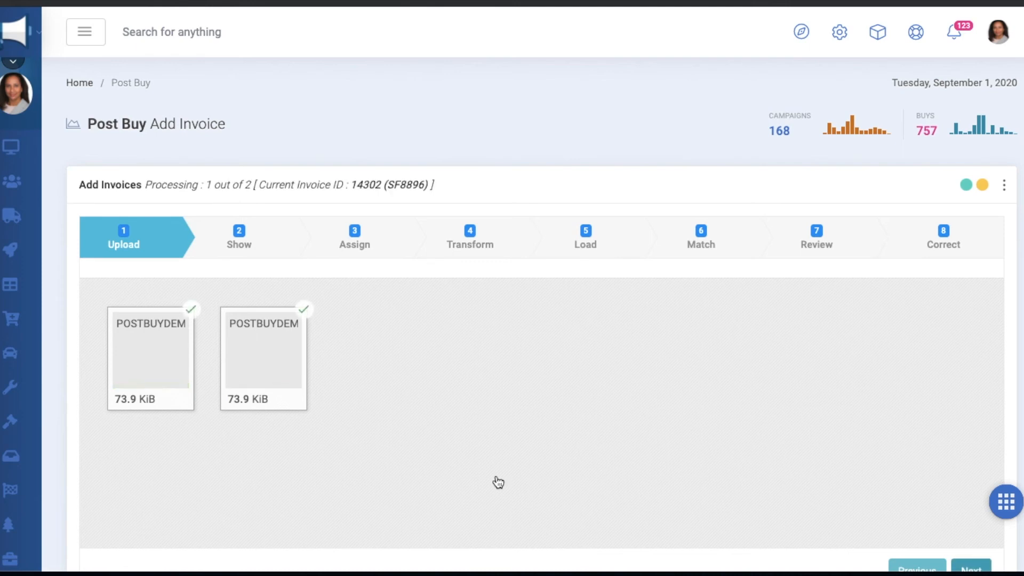
{"action": "scroll", "coordinate": [555, 322], "scroll_direction": "down", "scroll_amount": 3}
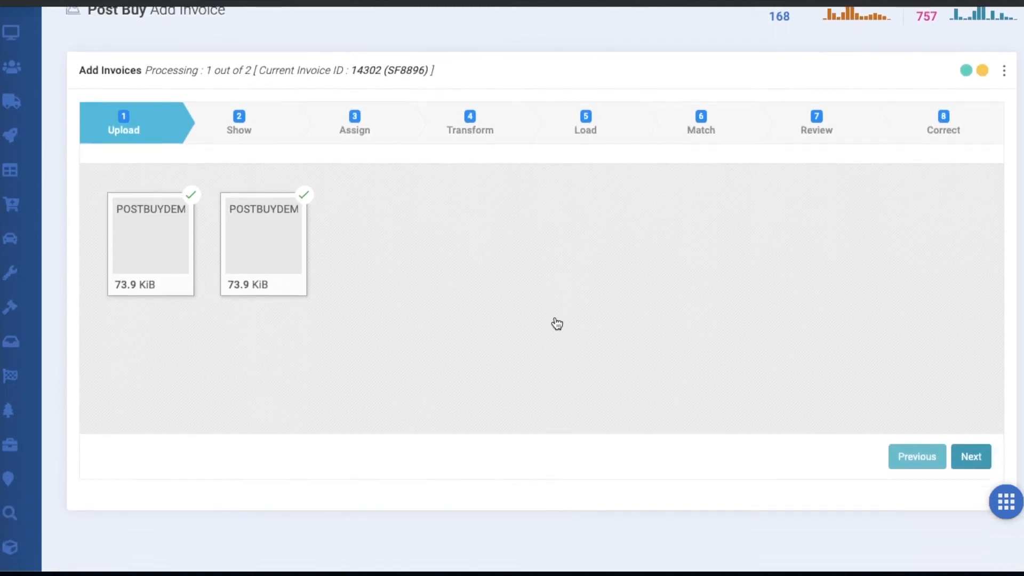
{"action": "left_click", "coordinate": [978, 456]}
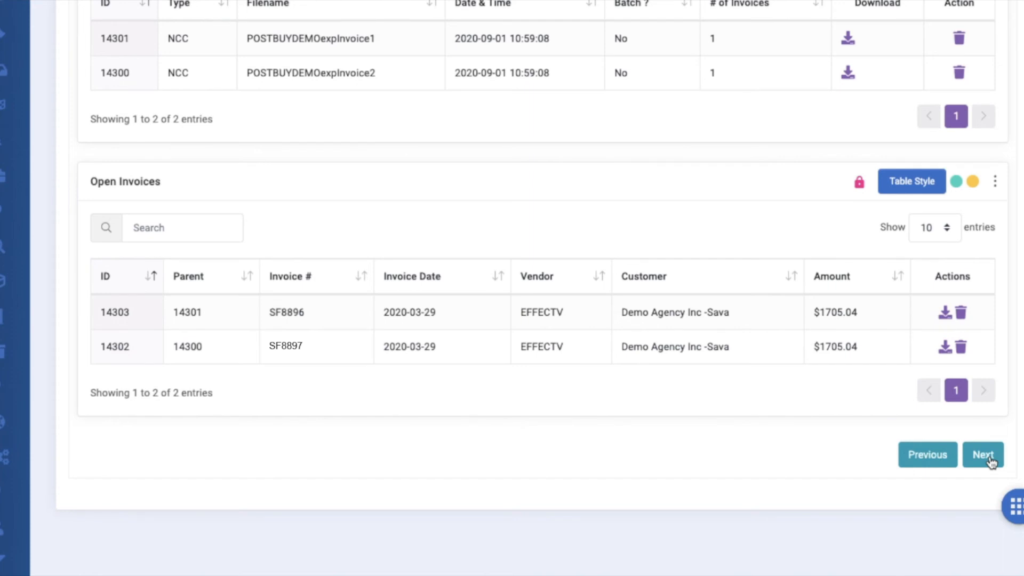
Step: Accept the two open invoices, preview the first invoice file, and keep it assigned to the preselected post buy demo worksheet
{"action": "left_click", "coordinate": [987, 458]}
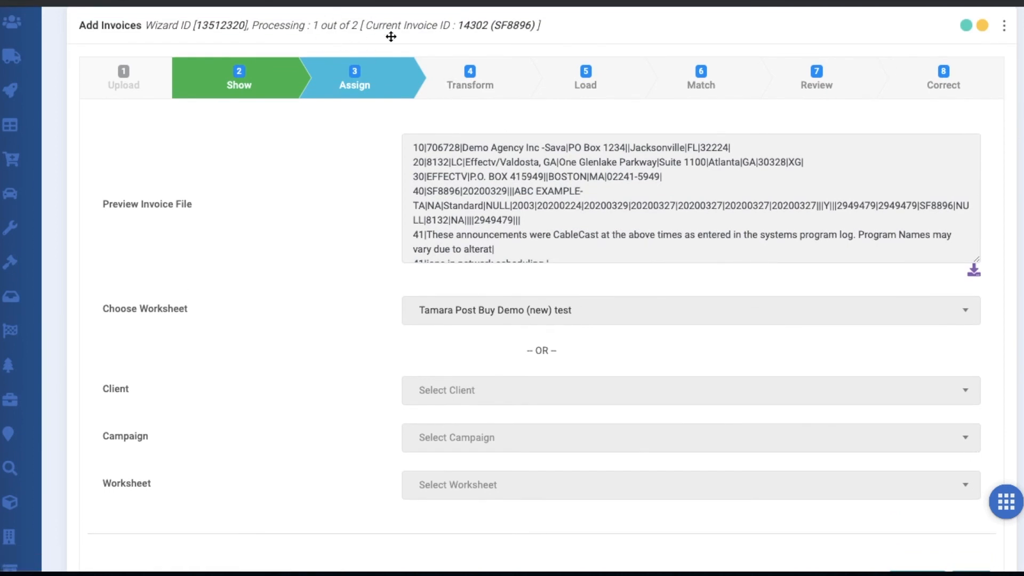
{"action": "left_click_drag", "start_coordinate": [421, 148], "coordinate": [583, 271]}
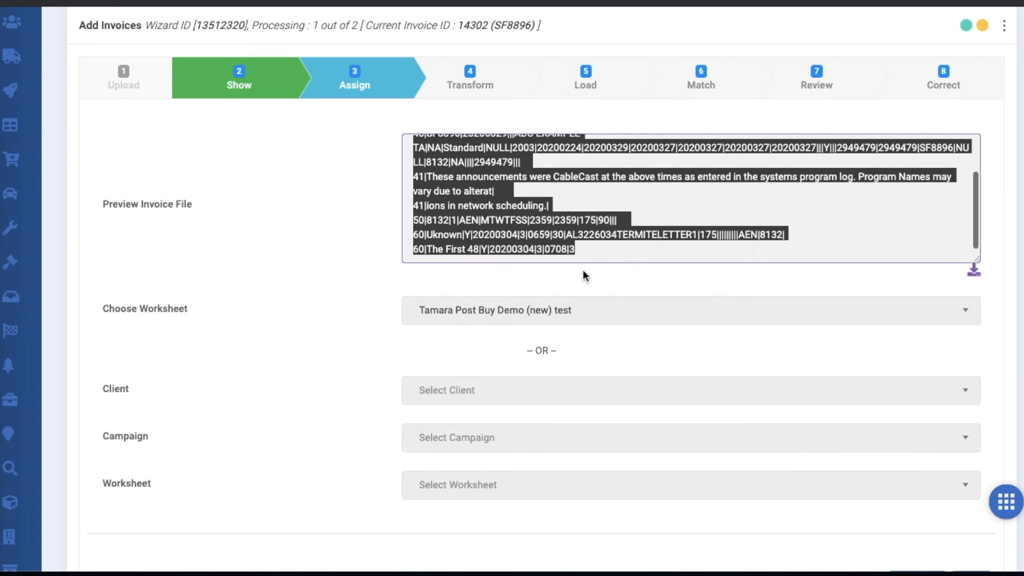
{"action": "left_click", "coordinate": [603, 257]}
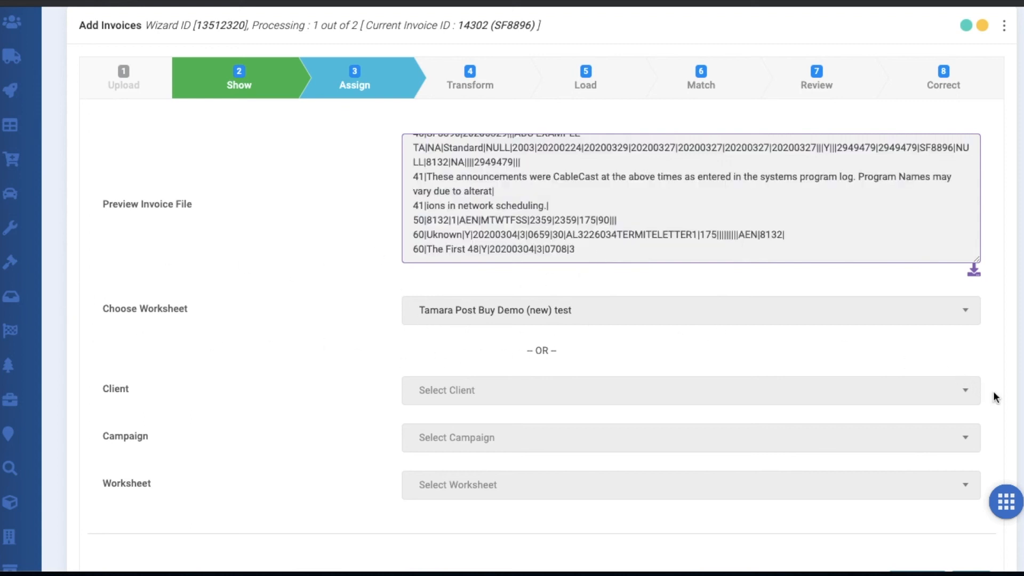
{"action": "scroll", "coordinate": [994, 397], "scroll_direction": "down", "scroll_amount": 5}
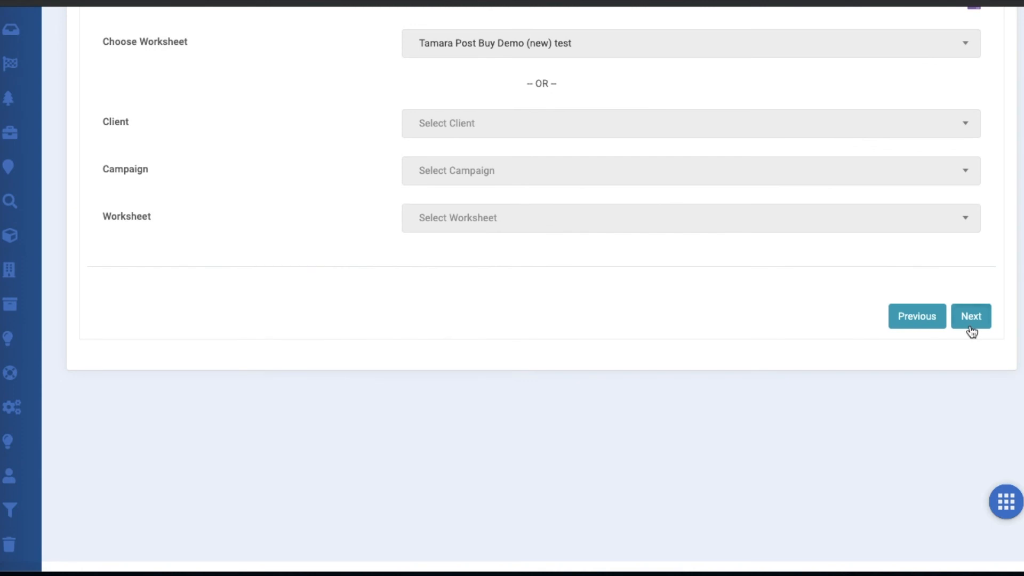
{"action": "left_click", "coordinate": [971, 330]}
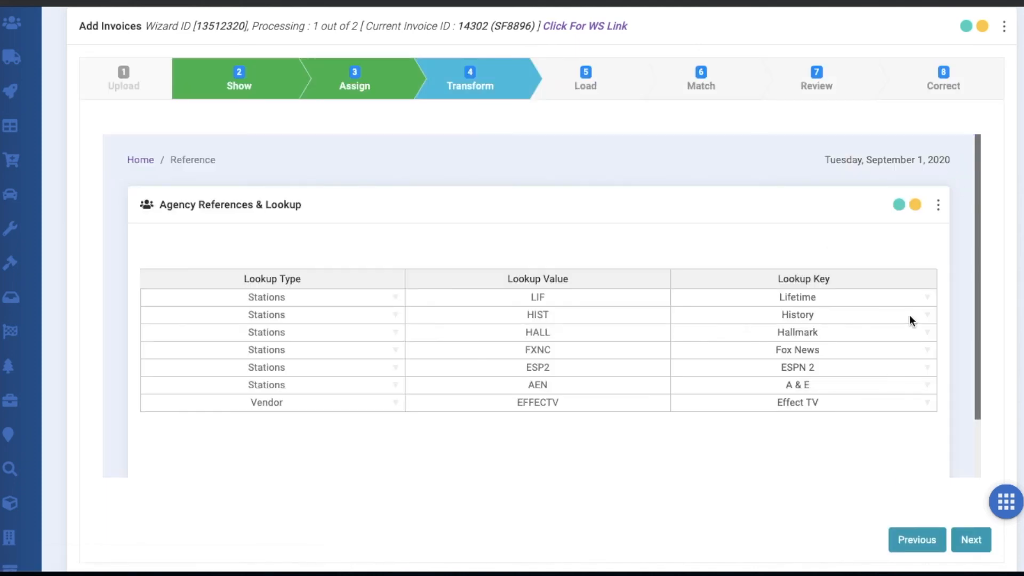
Step: Accept the station and vendor lookups, load the first invoice, and match it with start and end time flexibility of 0 minutes
{"action": "left_click", "coordinate": [977, 547]}
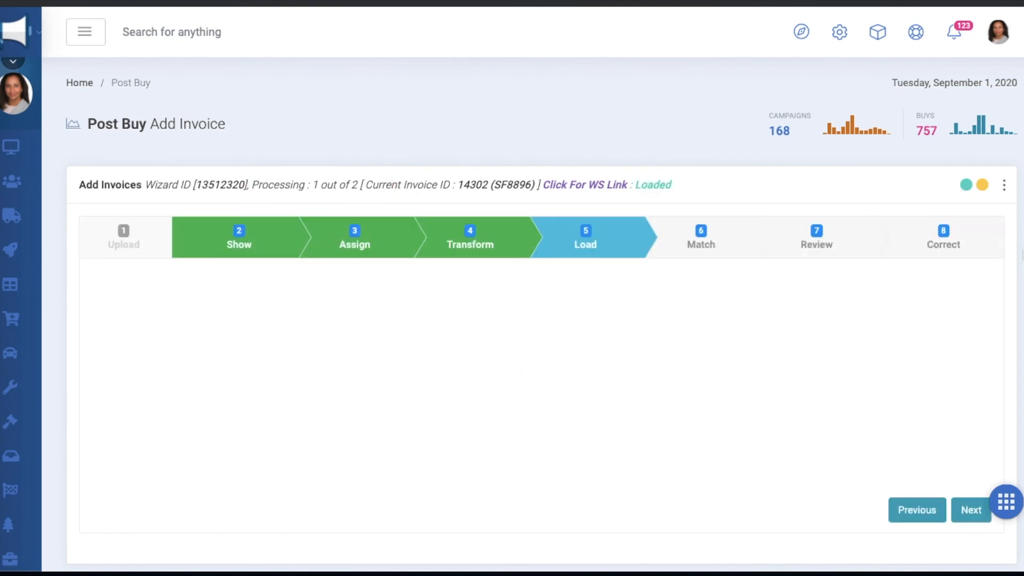
{"action": "scroll", "coordinate": [542, 320], "scroll_direction": "down", "scroll_amount": 3}
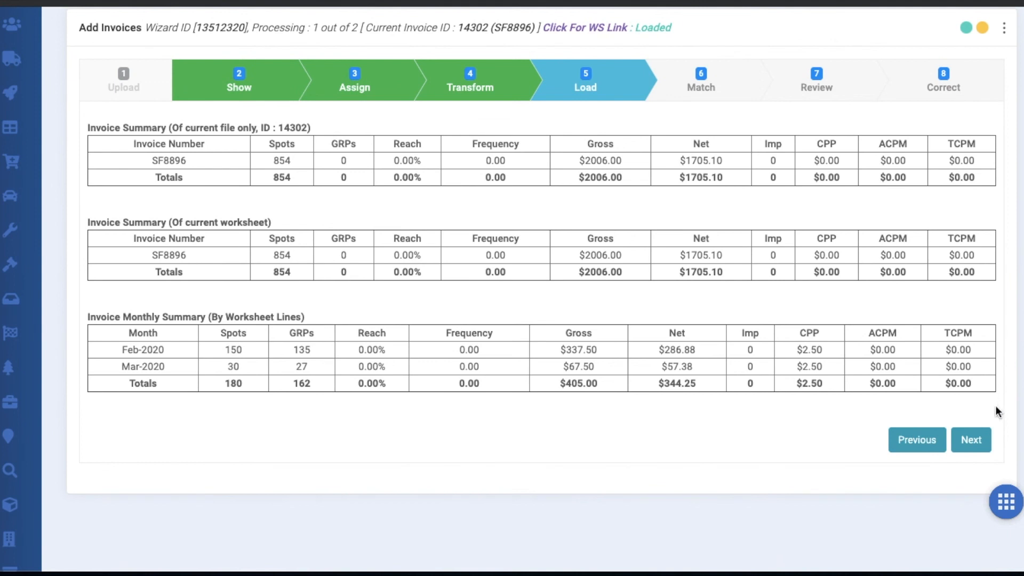
{"action": "left_click", "coordinate": [975, 439]}
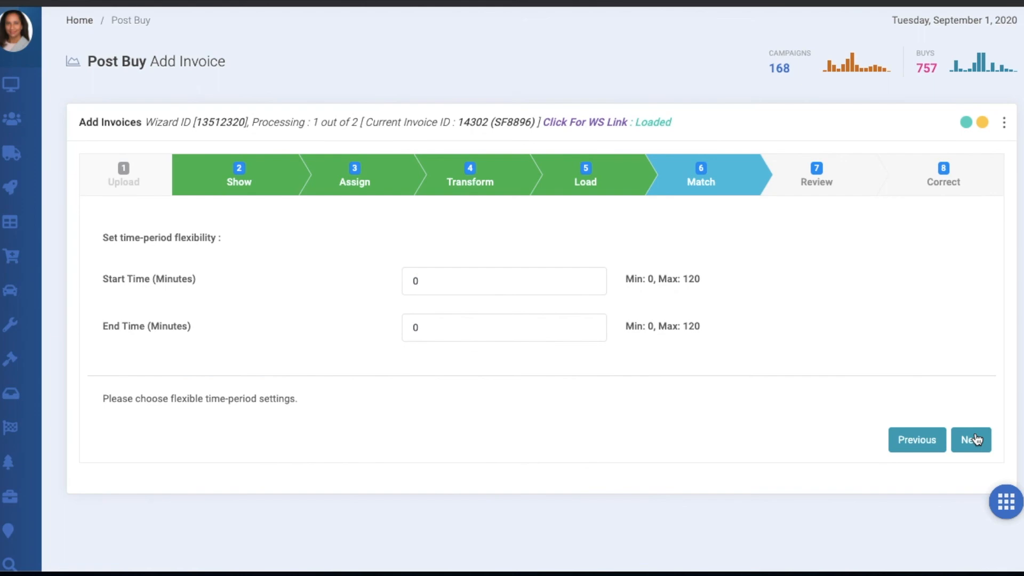
{"action": "left_click", "coordinate": [976, 440]}
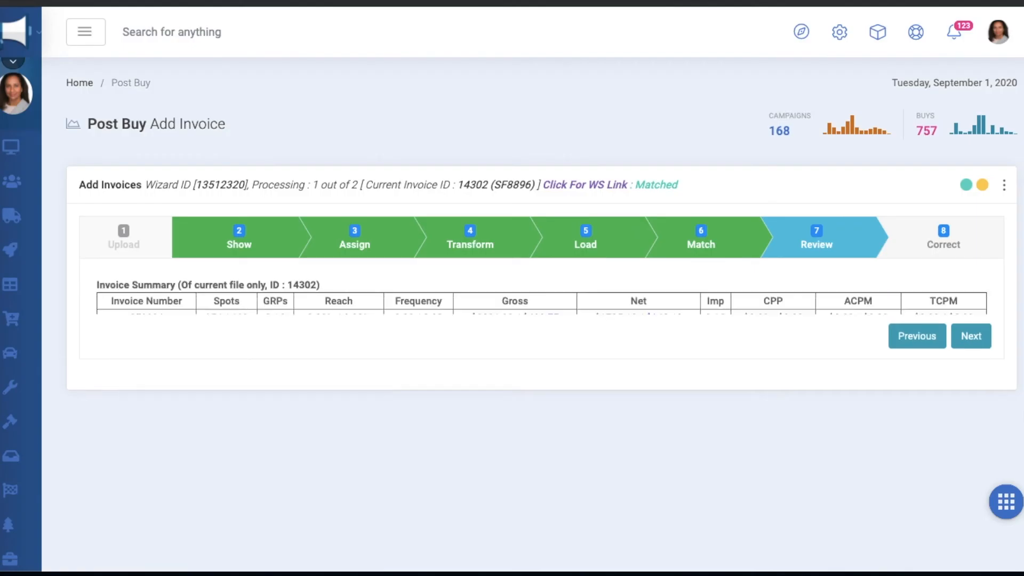
Step: Review the first invoice's summaries and its matched, found but unmatched, and unfound lines, and continue to the second invoice
{"action": "scroll", "coordinate": [512, 288], "scroll_direction": "down", "scroll_amount": 3}
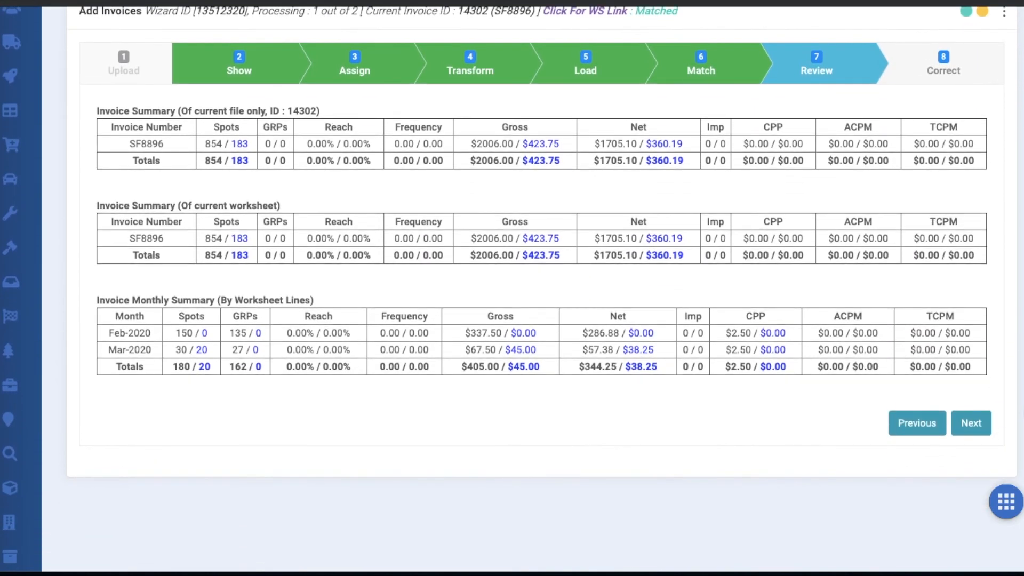
{"action": "left_click", "coordinate": [972, 423]}
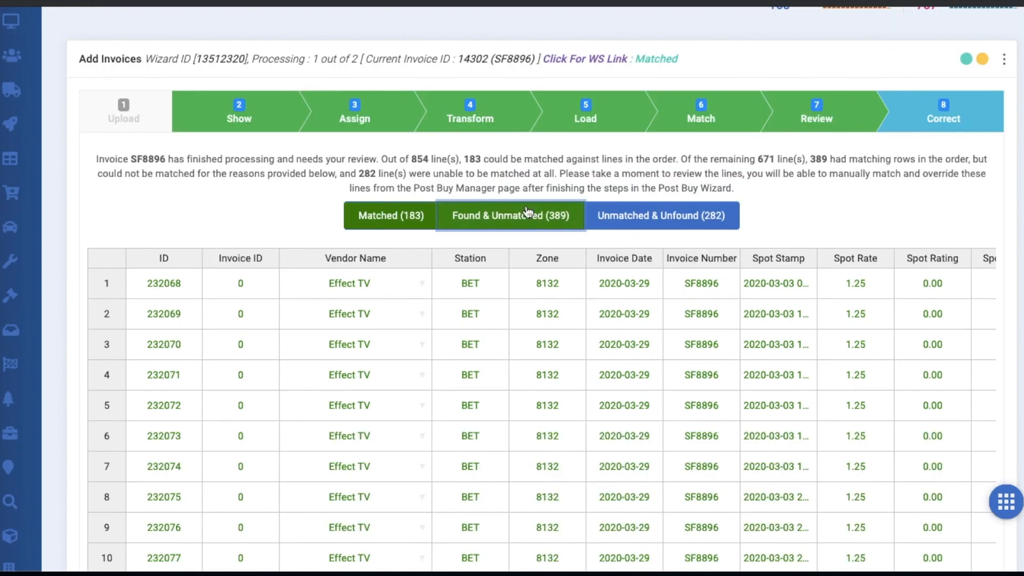
{"action": "left_click", "coordinate": [527, 212]}
{"action": "left_click", "coordinate": [657, 213]}
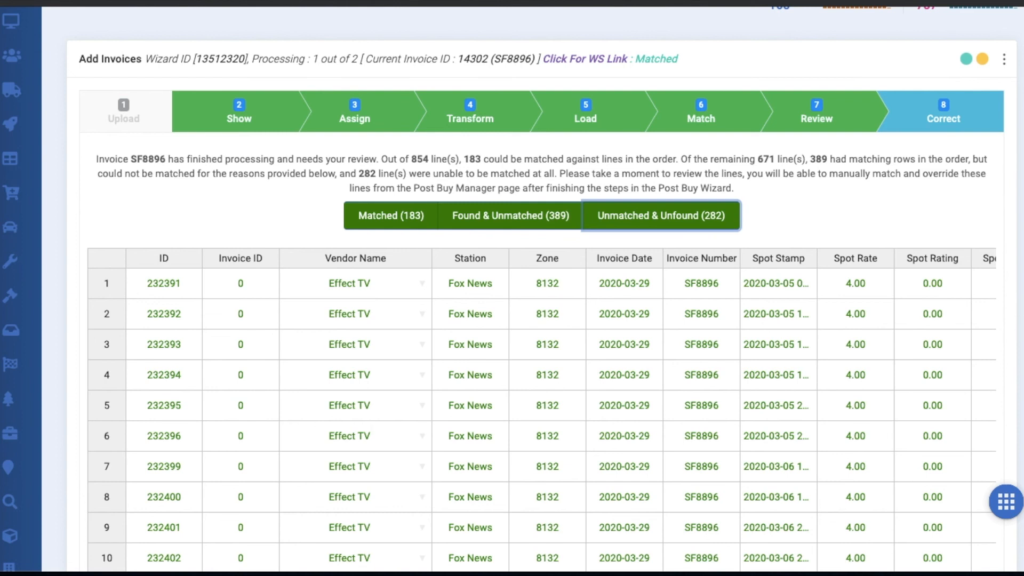
{"action": "scroll", "coordinate": [533, 320], "scroll_direction": "down", "scroll_amount": 10}
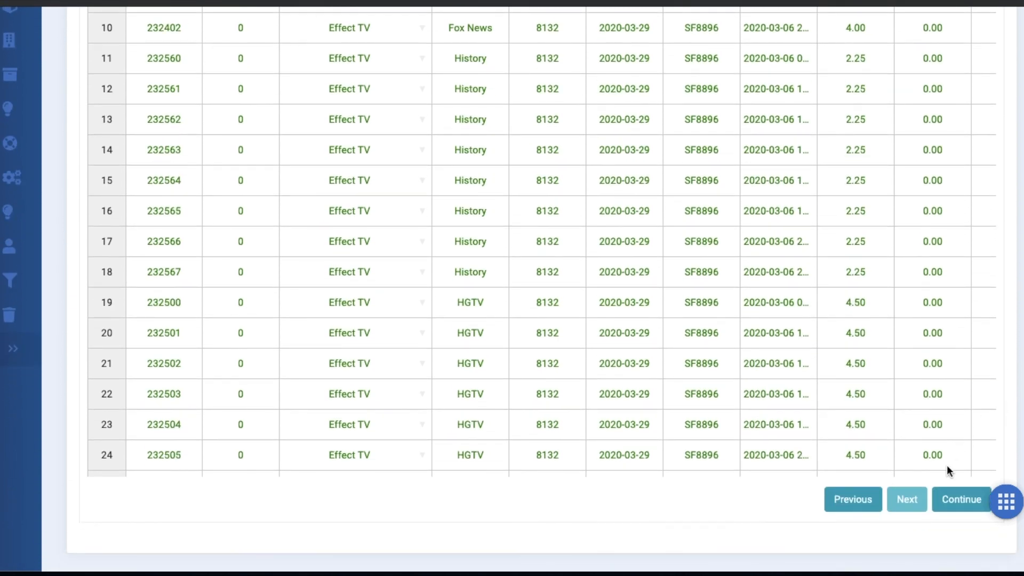
{"action": "left_click", "coordinate": [951, 503]}
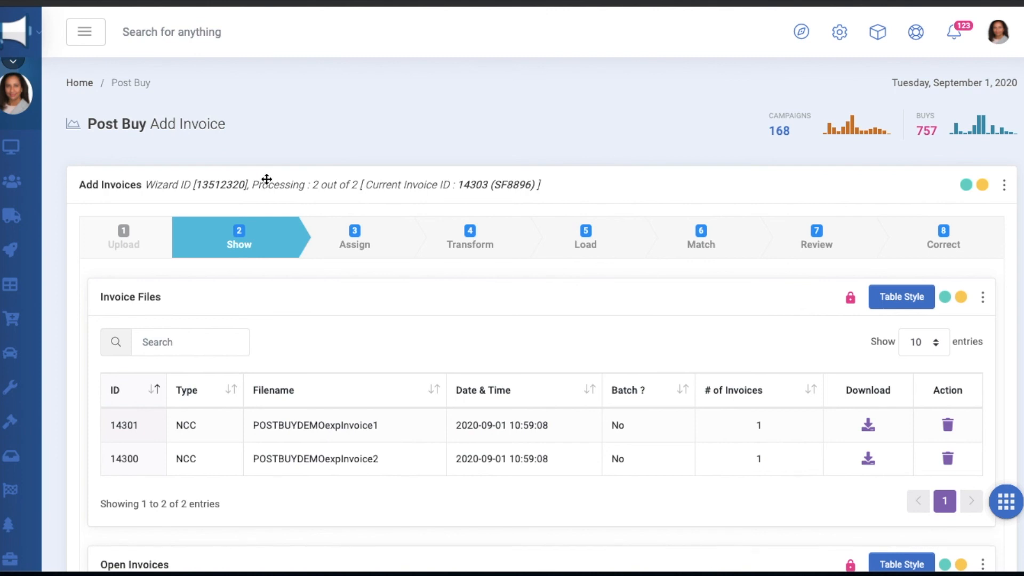
Step: Process the second invoice through the assign, transform, load, match and review stages, and finish the wizard
{"action": "scroll", "coordinate": [1015, 447], "scroll_direction": "down", "scroll_amount": 6}
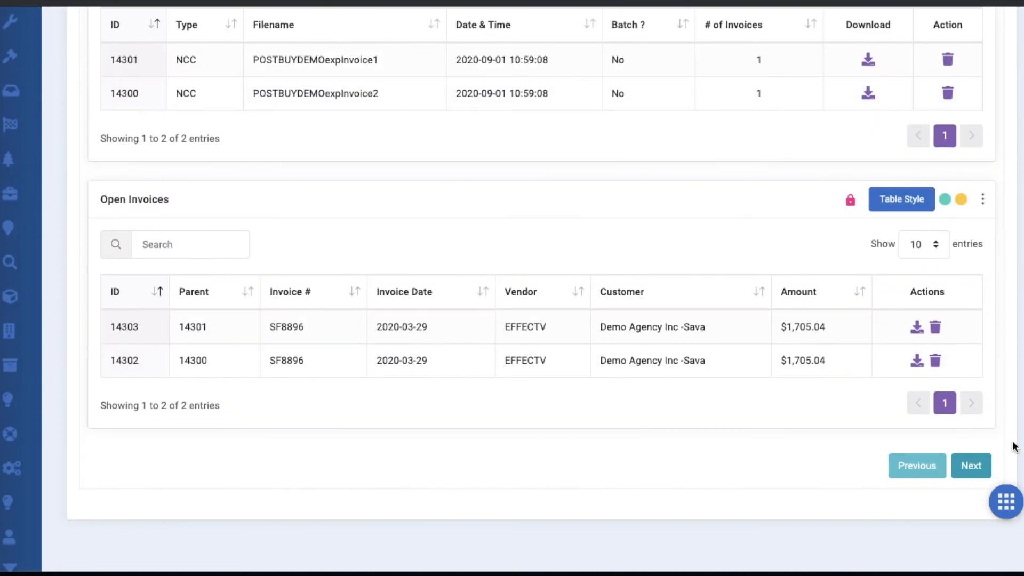
{"action": "left_click", "coordinate": [974, 468]}
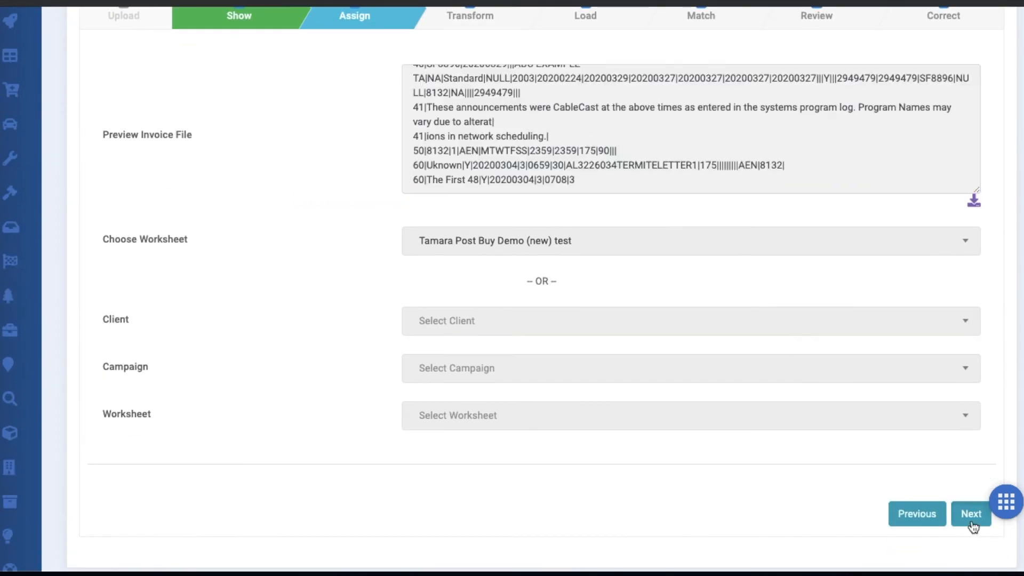
{"action": "left_click", "coordinate": [972, 515]}
{"action": "left_click", "coordinate": [971, 522]}
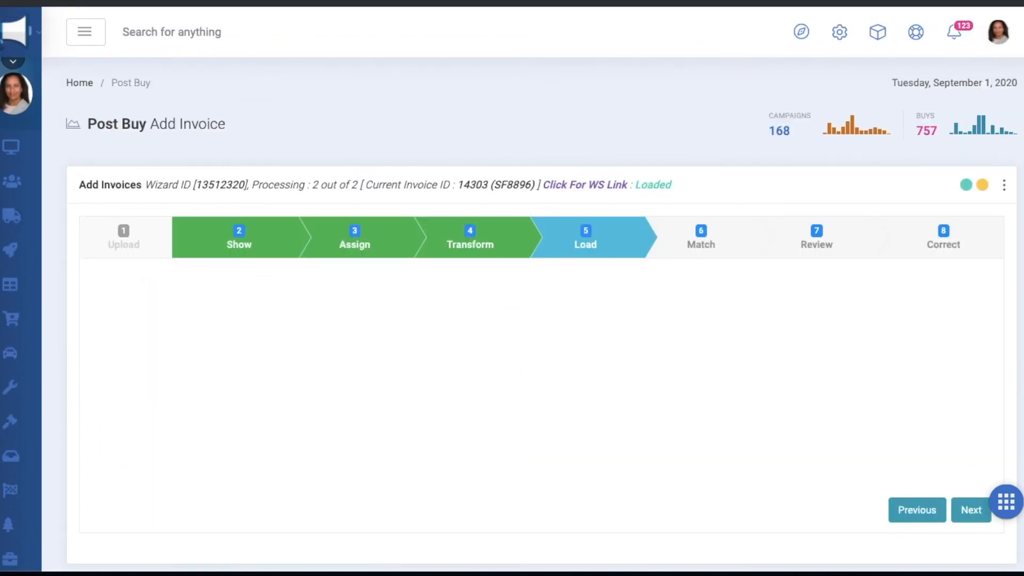
{"action": "scroll", "coordinate": [971, 520], "scroll_direction": "down", "scroll_amount": 2}
{"action": "left_click", "coordinate": [971, 420]}
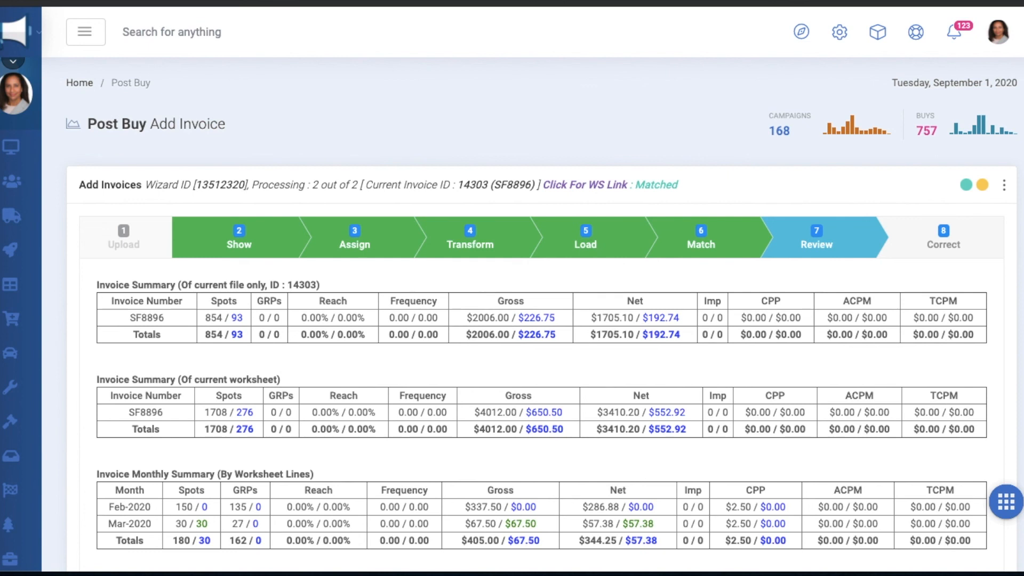
{"action": "scroll", "coordinate": [996, 364], "scroll_direction": "down", "scroll_amount": 10}
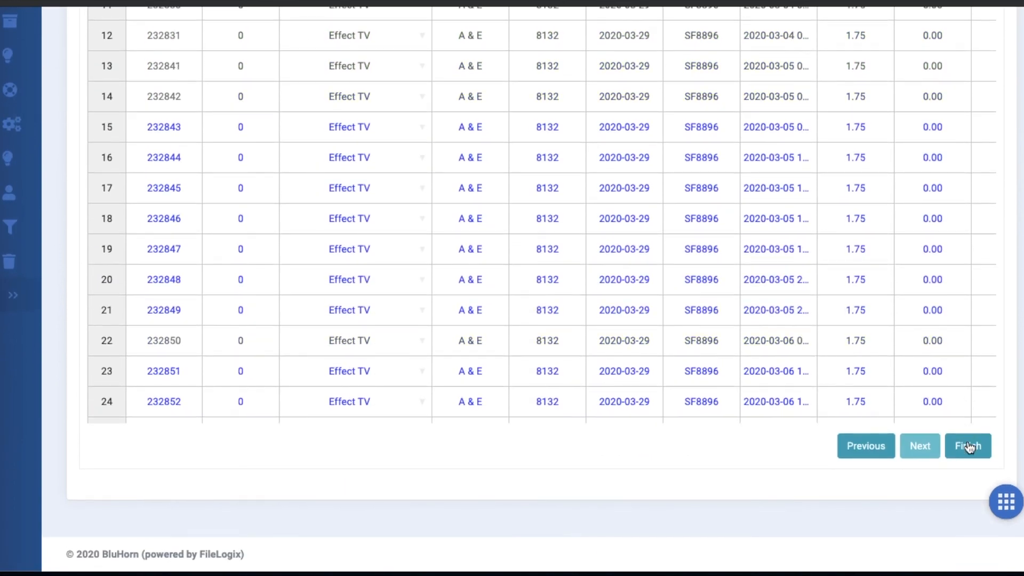
{"action": "left_click", "coordinate": [968, 446]}
Step: Export the log lines in the Logs table to PDF
{"action": "scroll", "coordinate": [993, 446], "scroll_direction": "down", "scroll_amount": 10}
{"action": "left_click", "coordinate": [271, 110]}
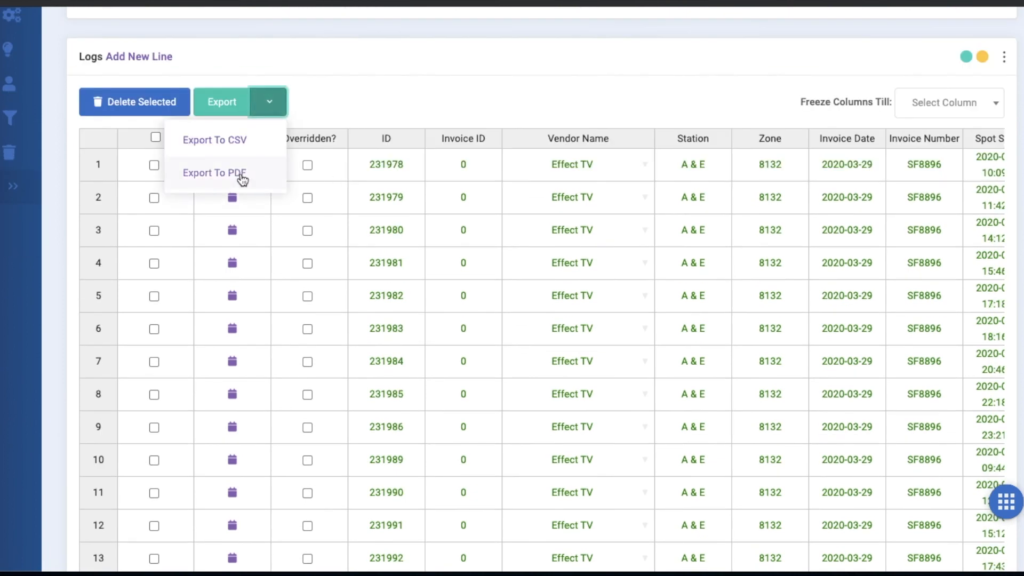
{"action": "left_click", "coordinate": [241, 175]}
Step: Generate a new Post Buy report for vendor Effect TV covering both invoices and review its lines and summary totals
{"action": "scroll", "coordinate": [970, 470], "scroll_direction": "down", "scroll_amount": 9}
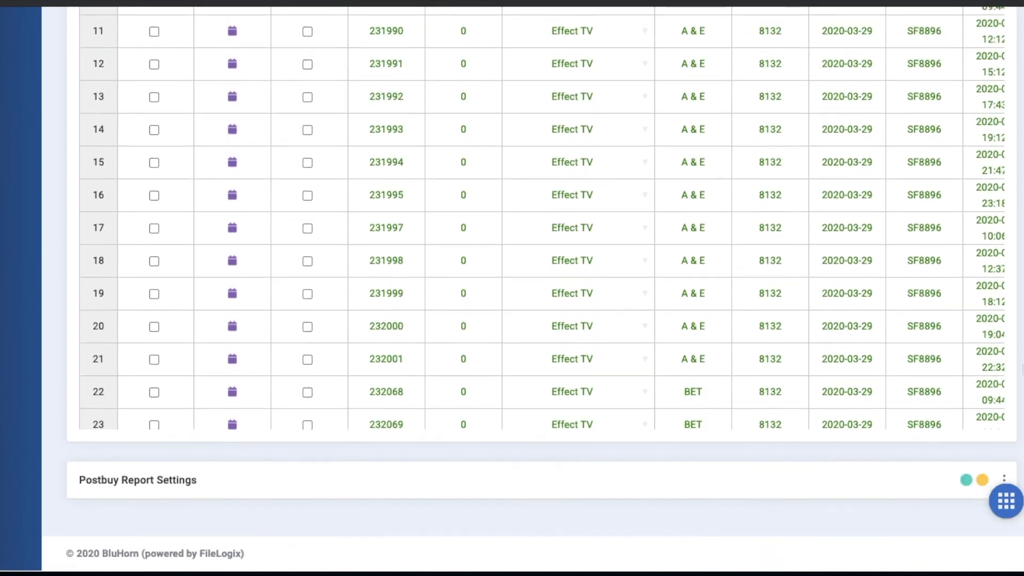
{"action": "left_click", "coordinate": [970, 484]}
{"action": "scroll", "coordinate": [969, 484], "scroll_direction": "down", "scroll_amount": 9}
{"action": "scroll", "coordinate": [969, 484], "scroll_direction": "up", "scroll_amount": 1}
{"action": "left_click", "coordinate": [86, 103]}
{"action": "left_click", "coordinate": [916, 60]}
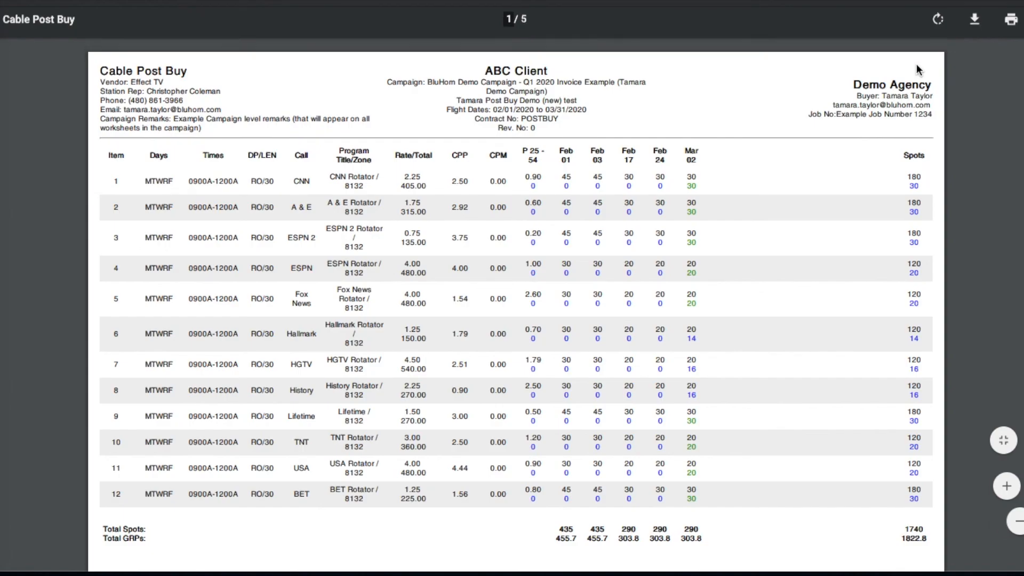
{"action": "scroll", "coordinate": [948, 290], "scroll_direction": "down", "scroll_amount": 10}
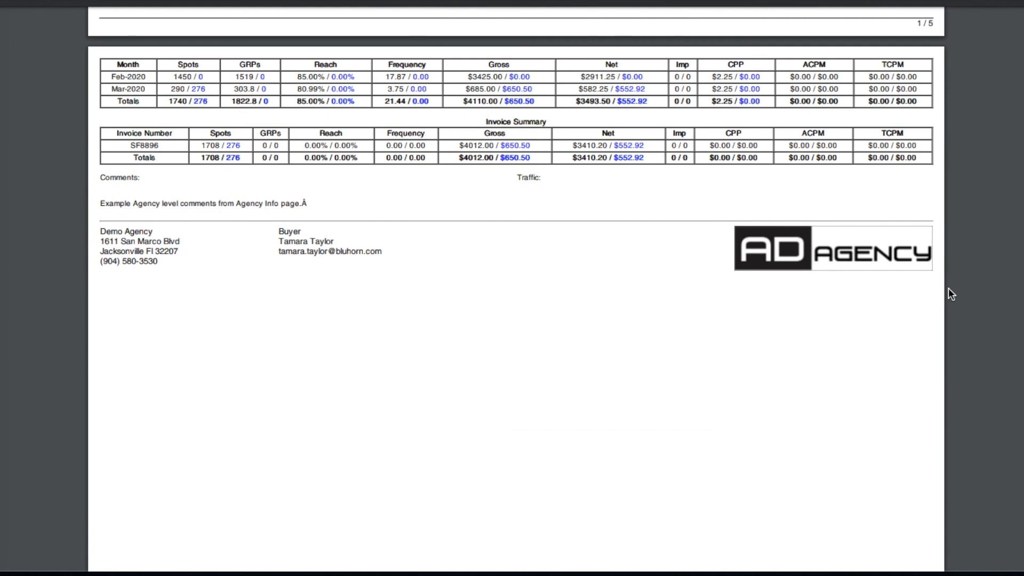
{"action": "scroll", "coordinate": [949, 288], "scroll_direction": "down", "scroll_amount": 10}
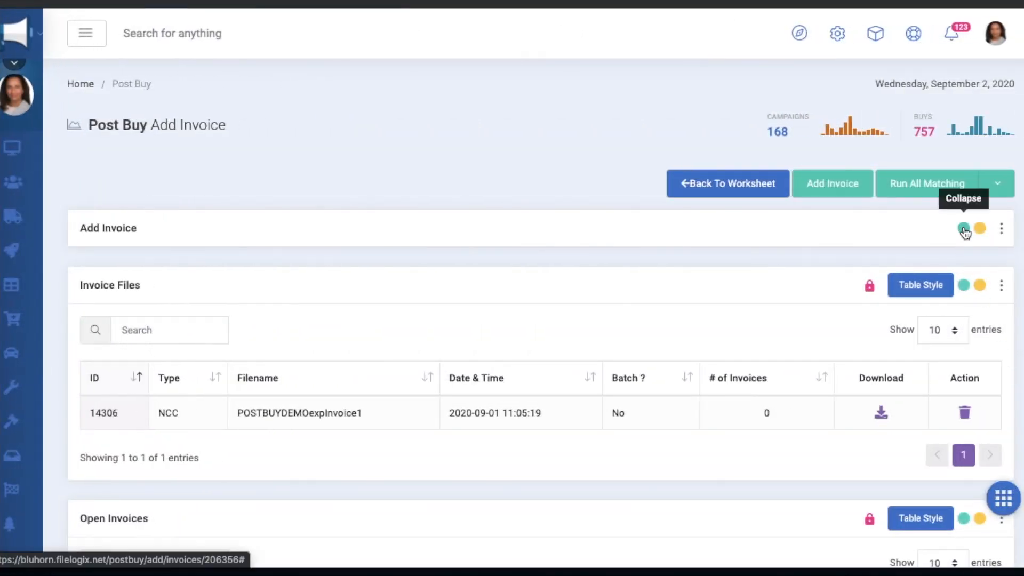
Step: Expand the Add Invoice section to show its file upload area
{"action": "left_click", "coordinate": [964, 229]}
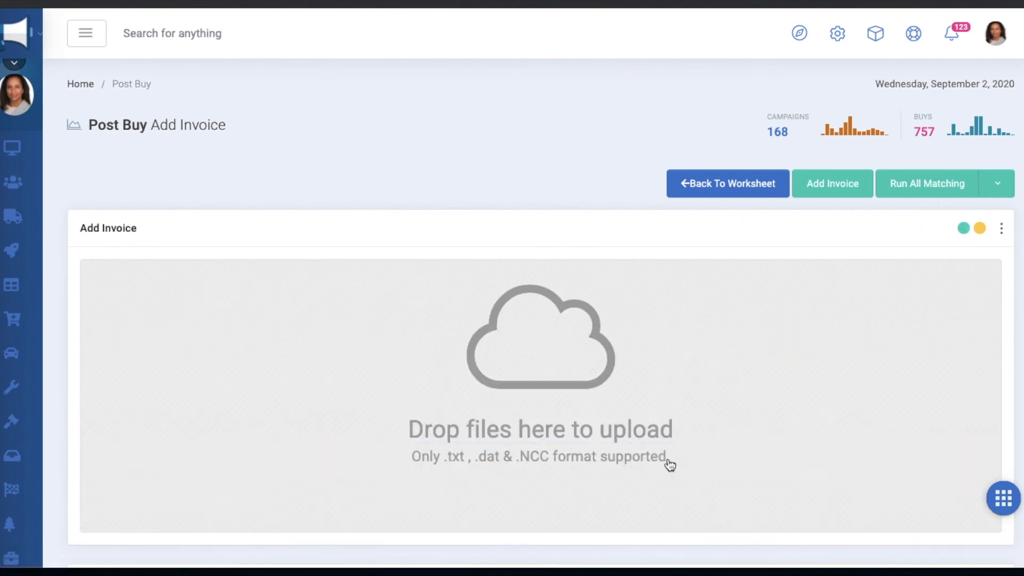